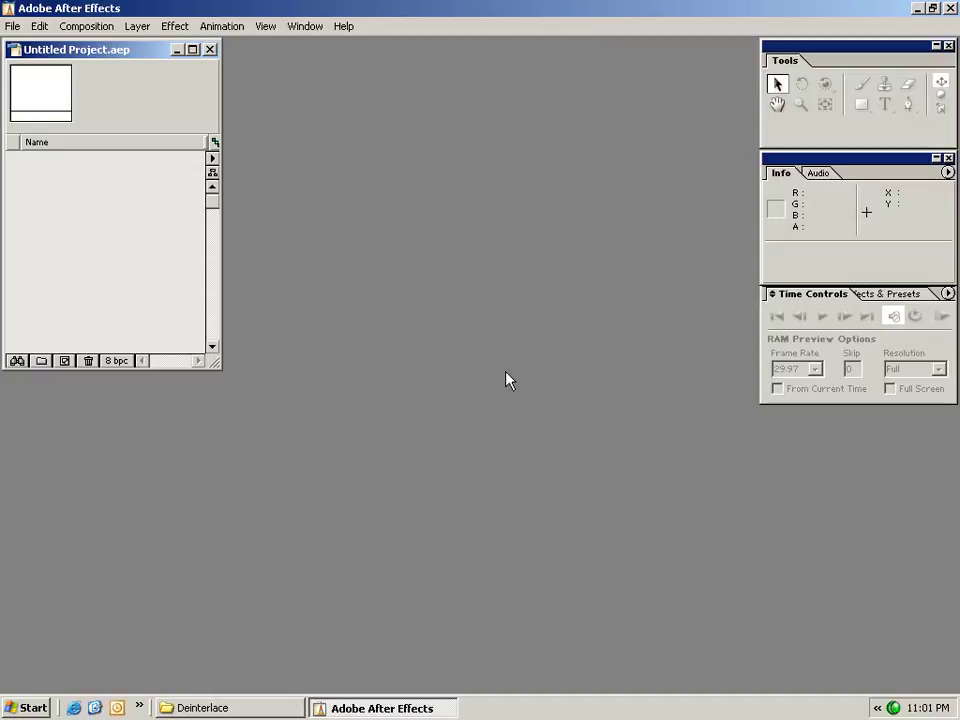
Step: Create a new composition from the NTSC DV, 720 x 480 preset with a duration of 0;00;15;00
{"action": "left_click", "coordinate": [88, 27]}
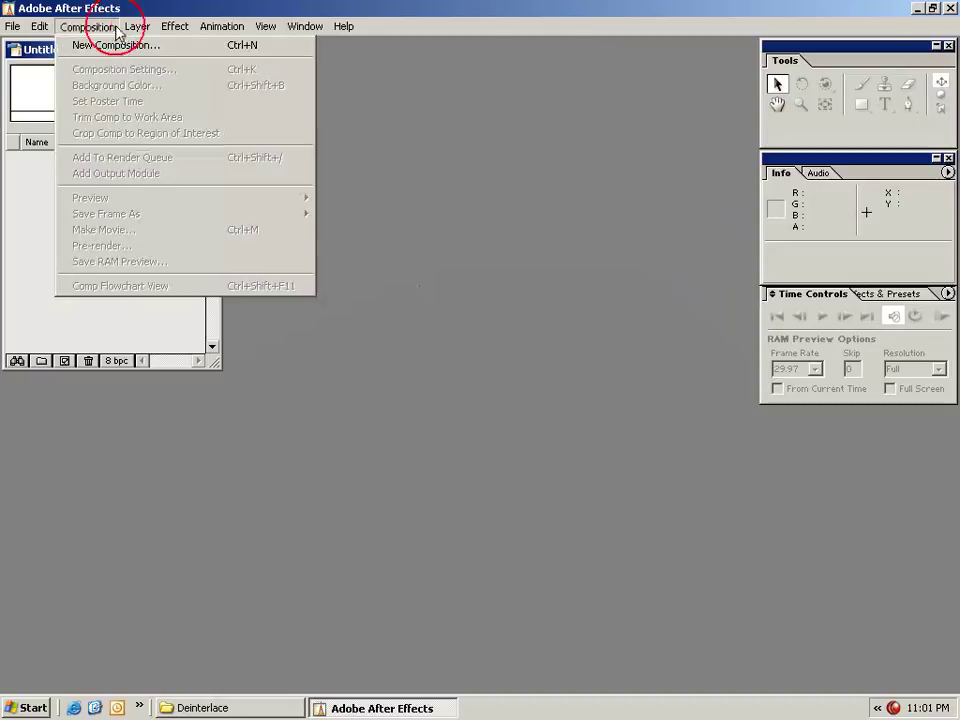
{"action": "left_click", "coordinate": [201, 54]}
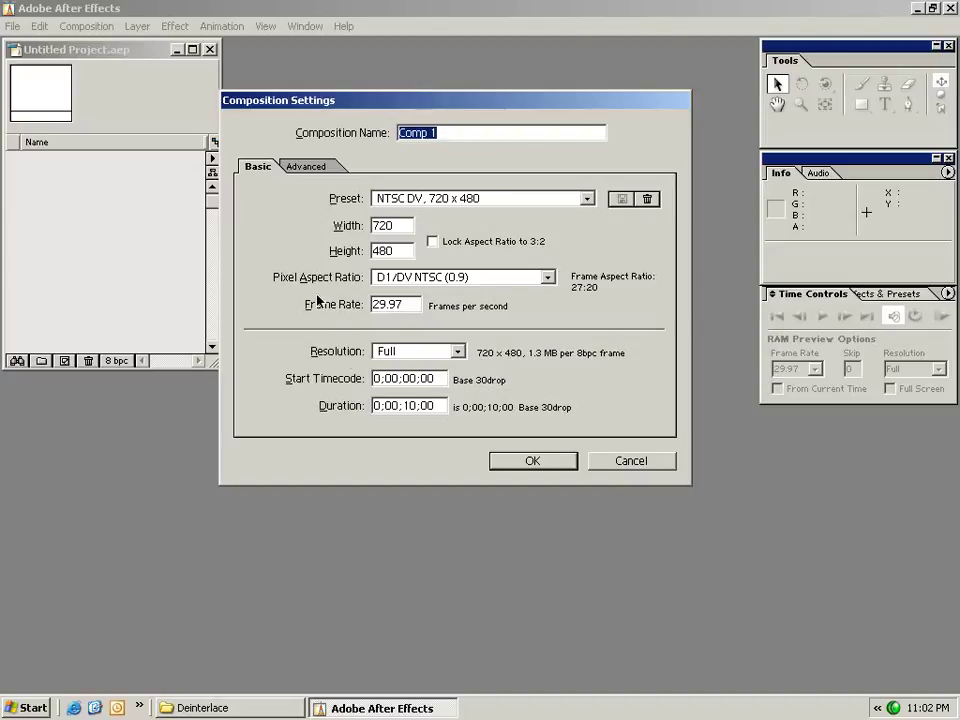
{"action": "left_click", "coordinate": [587, 198]}
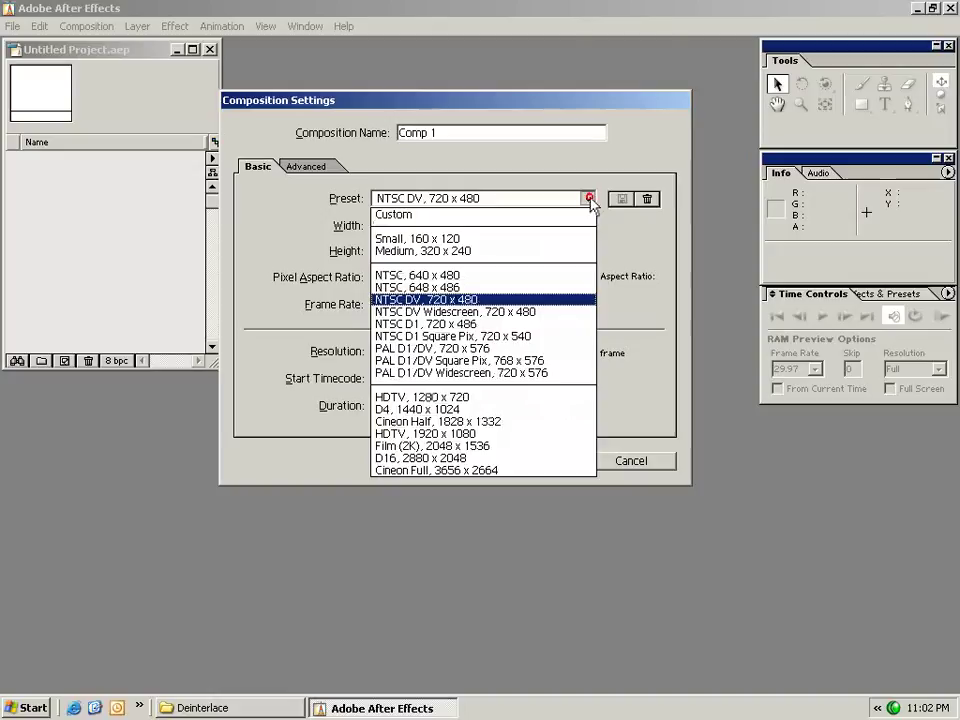
{"action": "left_click", "coordinate": [471, 301]}
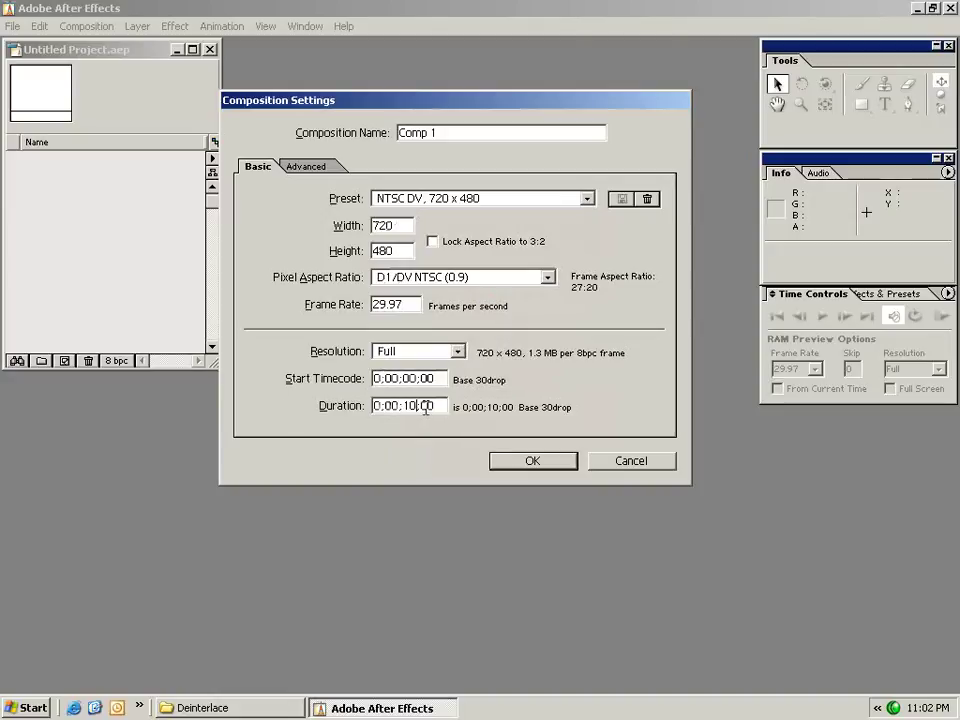
{"action": "left_click_drag", "start_coordinate": [416, 405], "coordinate": [404, 404]}
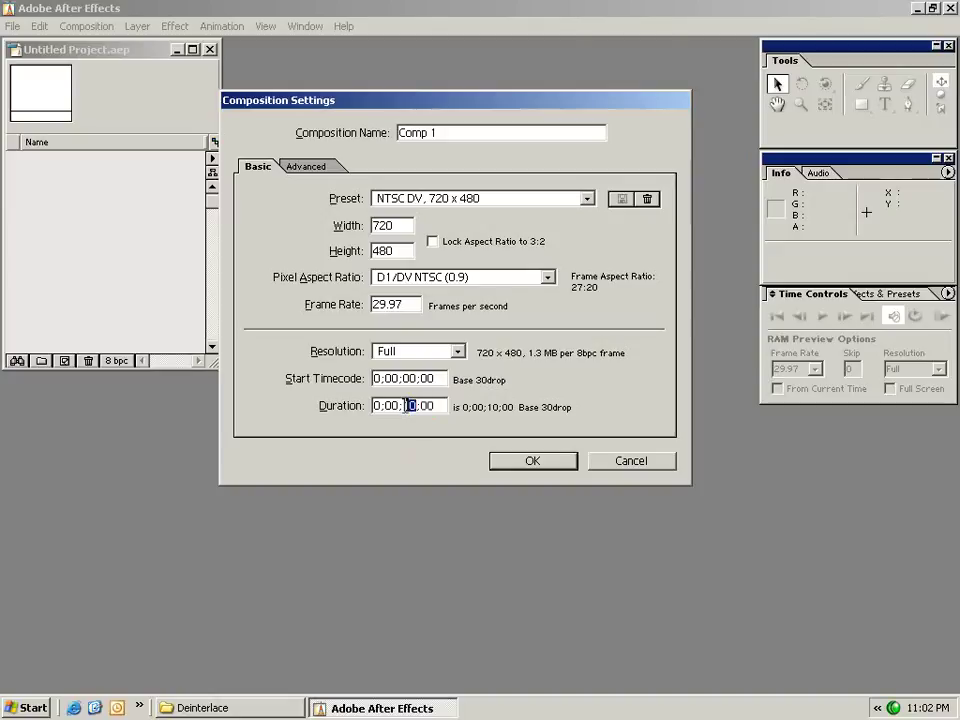
{"action": "left_click", "coordinate": [534, 462]}
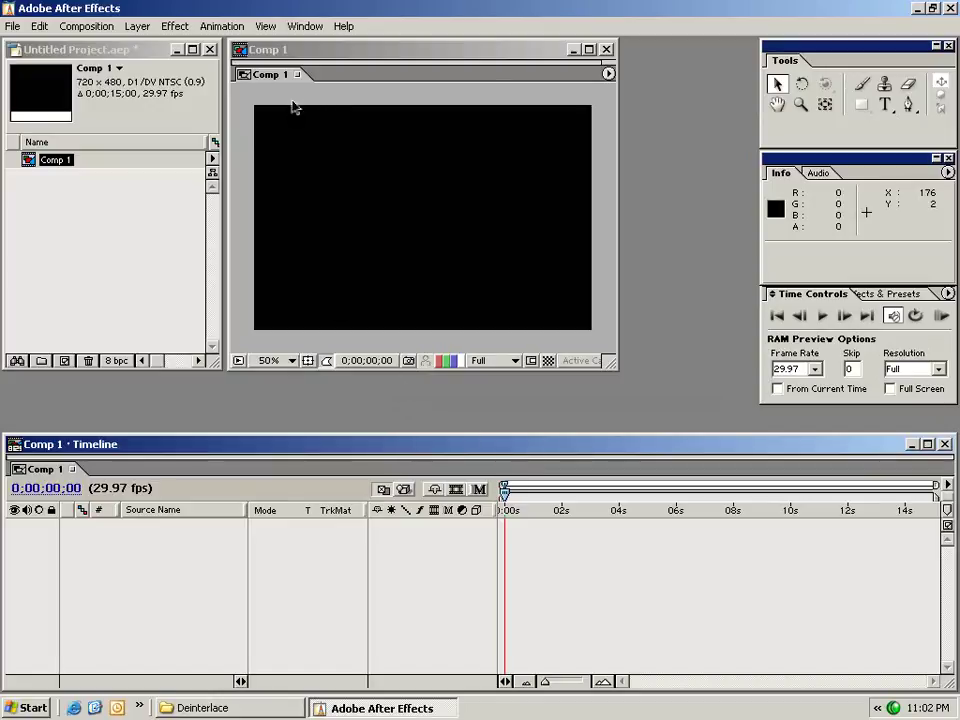
{"action": "left_click", "coordinate": [300, 50]}
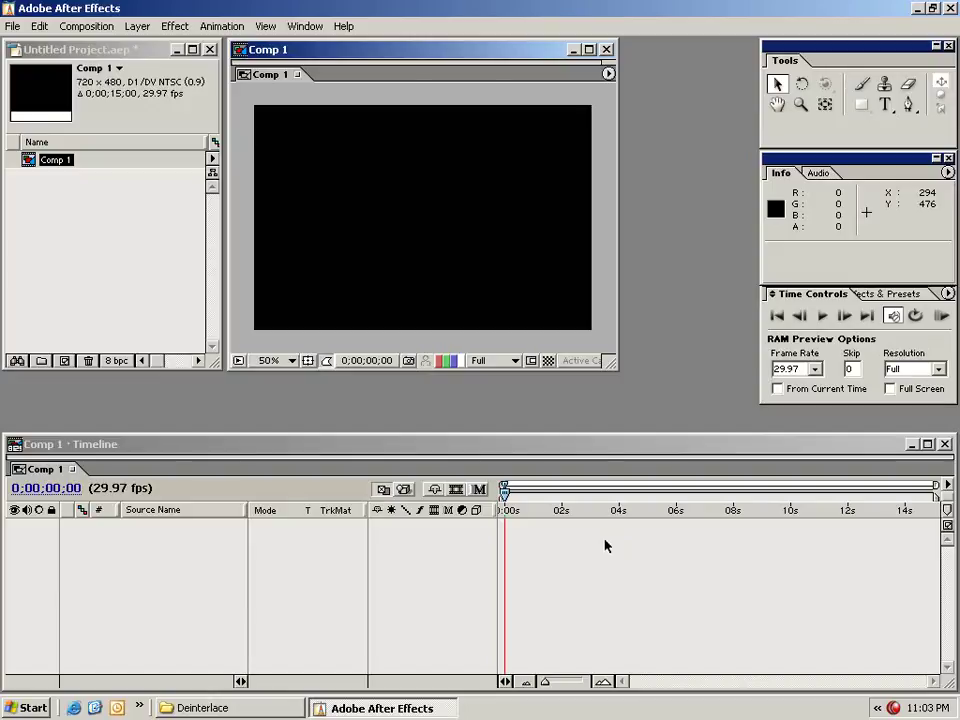
Step: Import SunSet.mov from the Resources Videos folder into the project as footage
{"action": "left_click", "coordinate": [13, 26]}
{"action": "left_click", "coordinate": [114, 205]}
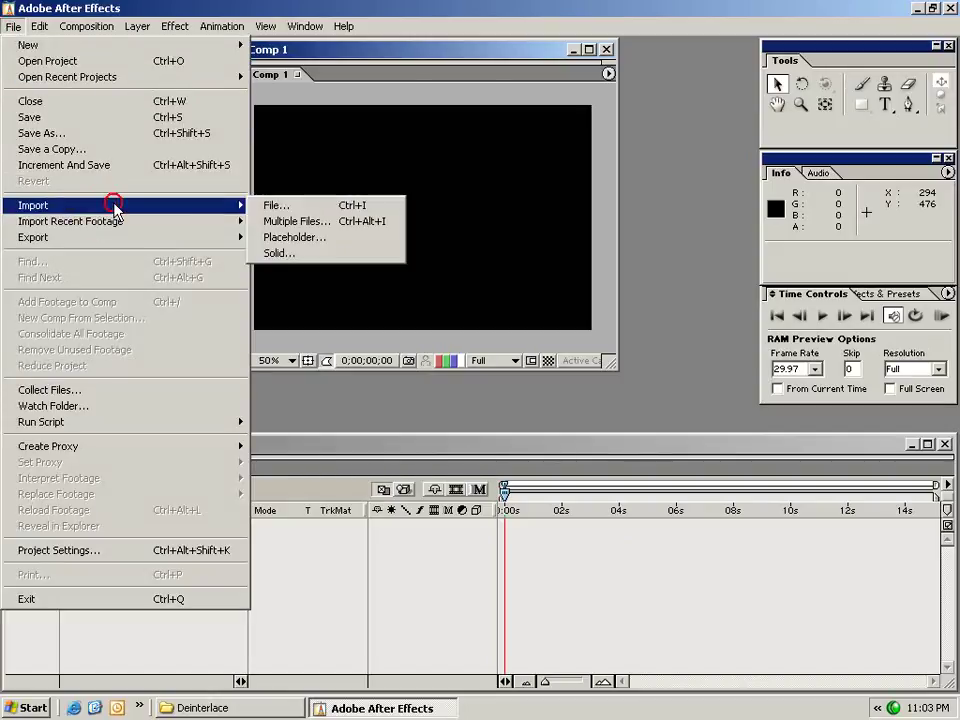
{"action": "left_click", "coordinate": [291, 207]}
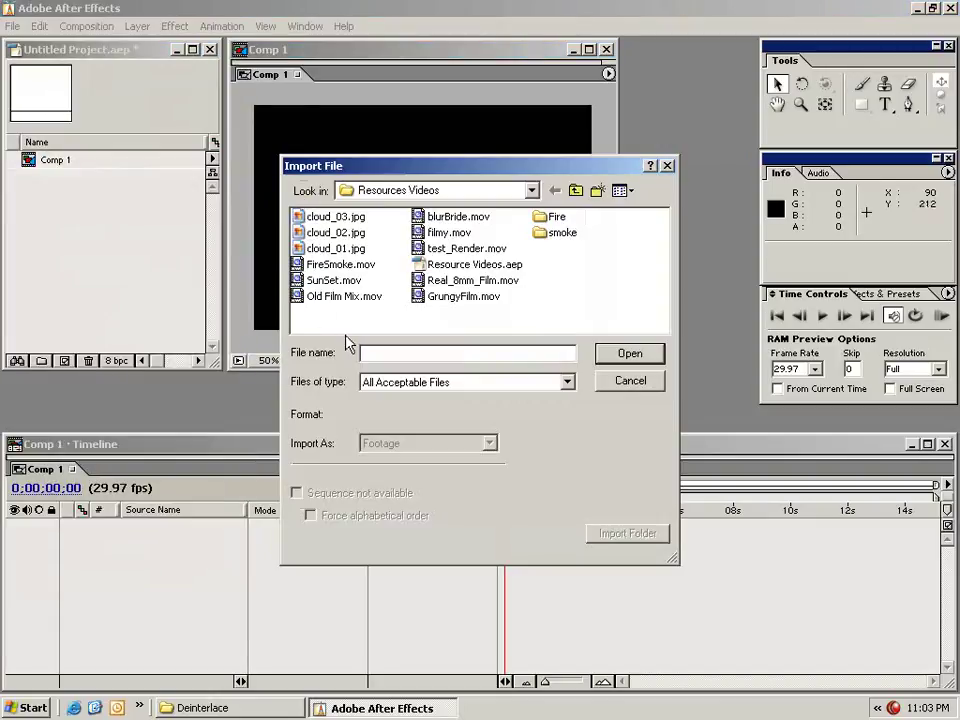
{"action": "left_click", "coordinate": [318, 281]}
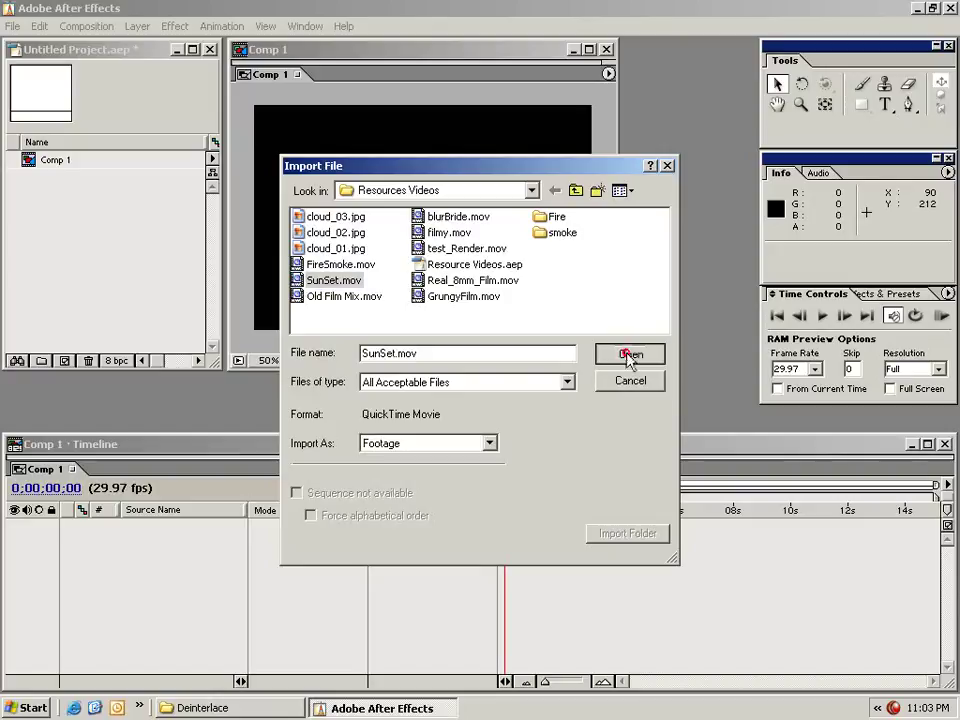
{"action": "left_click", "coordinate": [620, 355]}
Step: Import FireSmoke.mov from the Resources Videos folder into the project
{"action": "left_click", "coordinate": [14, 26]}
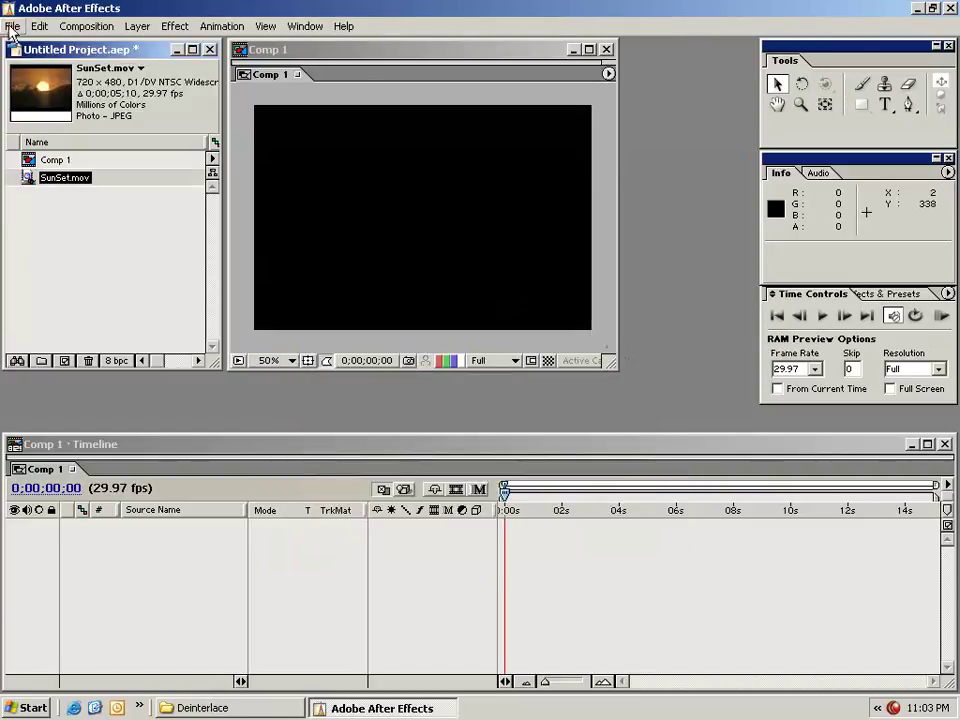
{"action": "mouse_move", "coordinate": [116, 206]}
{"action": "left_click", "coordinate": [277, 208]}
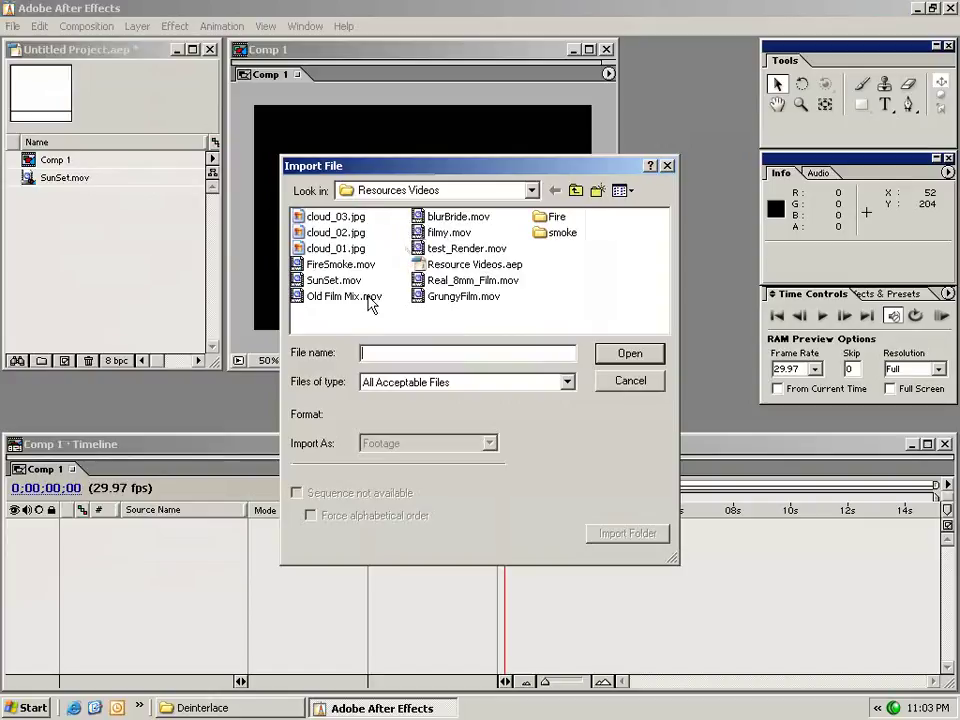
{"action": "double_click", "coordinate": [300, 268]}
Step: Add SunSet.mov to the Comp 1 timeline as a layer starting at 0;00;00;00
{"action": "left_click", "coordinate": [61, 245]}
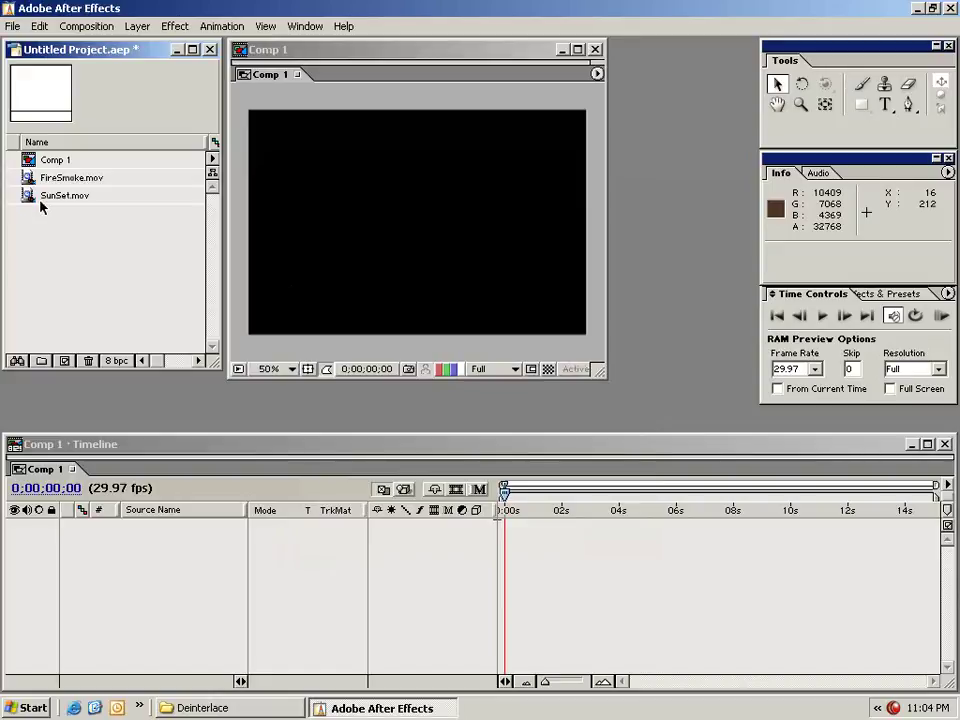
{"action": "left_click_drag", "start_coordinate": [28, 200], "coordinate": [521, 527]}
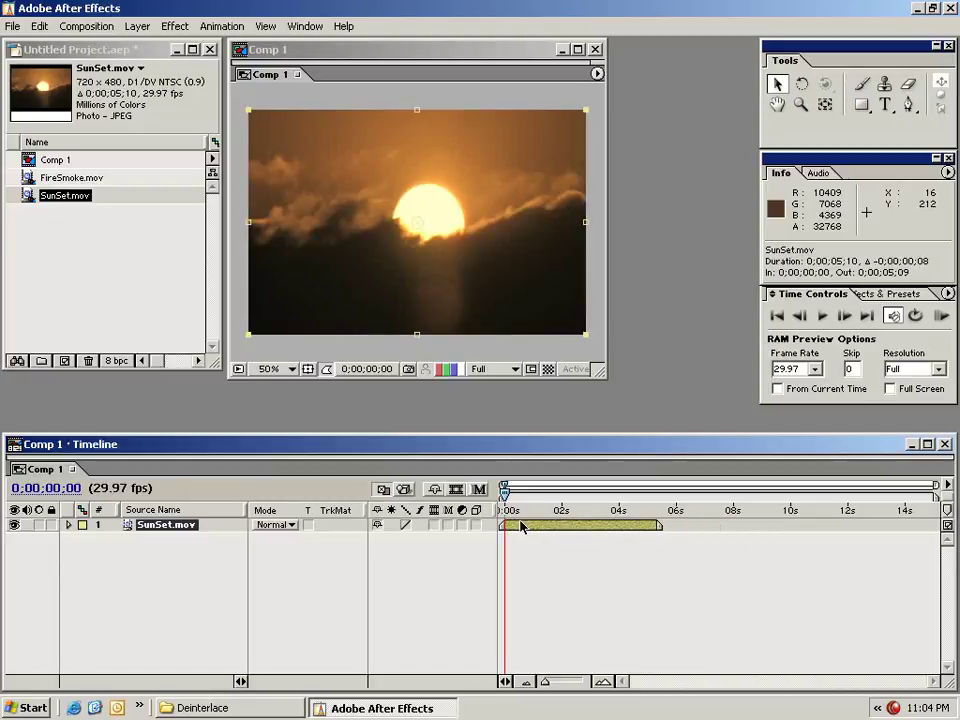
{"action": "left_click", "coordinate": [236, 545]}
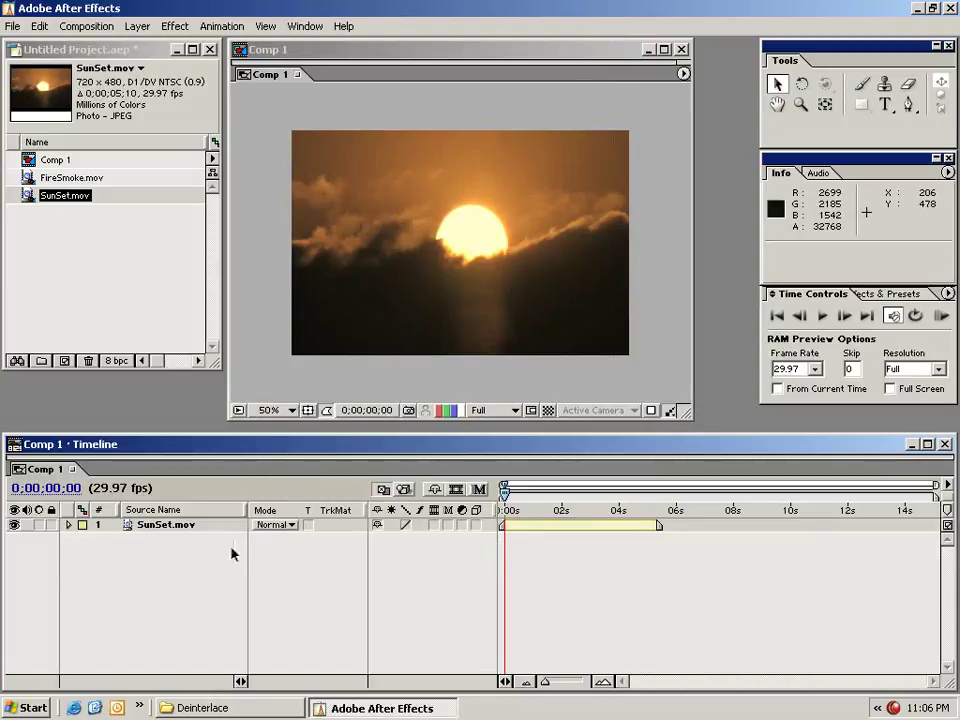
Step: Hide the SunSet.mov layer in the composition and show it again
{"action": "left_click", "coordinate": [134, 525]}
{"action": "left_click", "coordinate": [12, 533]}
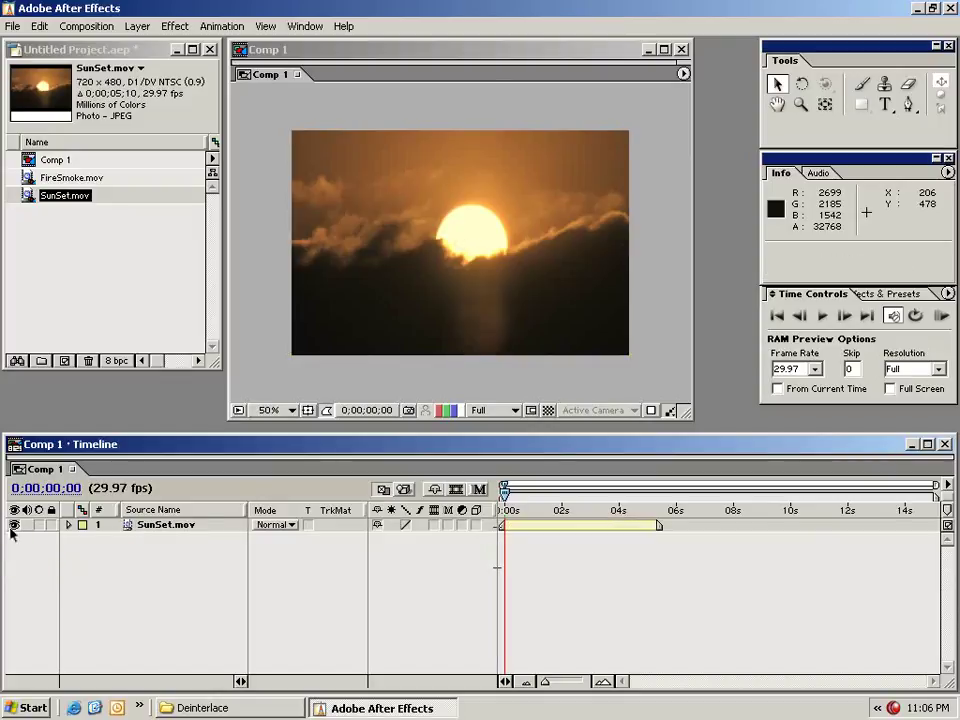
{"action": "left_click", "coordinate": [14, 526]}
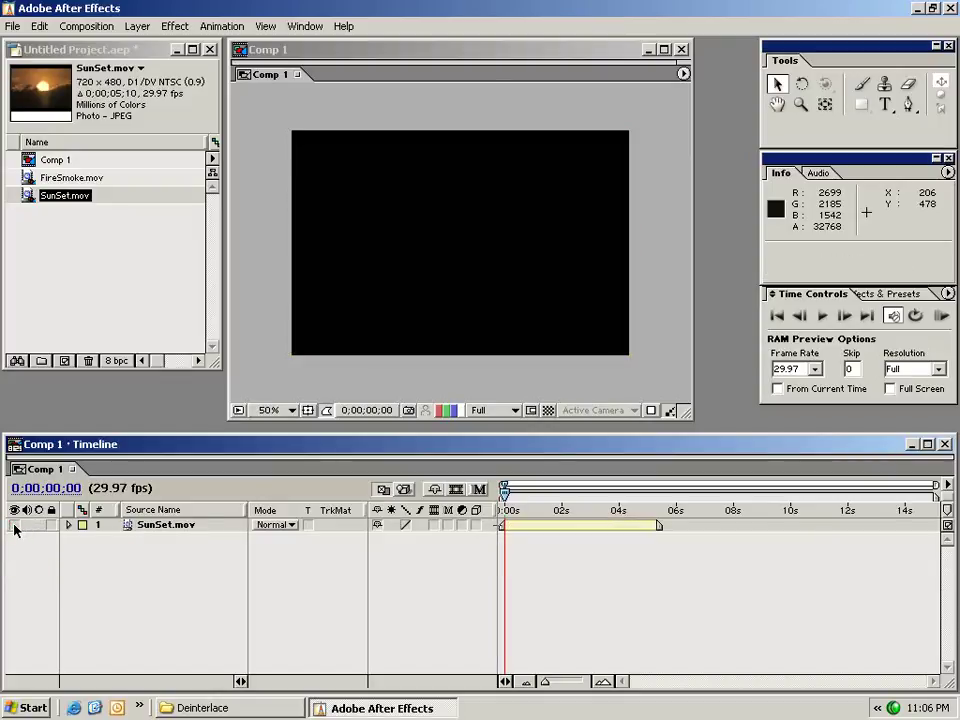
{"action": "left_click", "coordinate": [14, 526]}
{"action": "left_click", "coordinate": [50, 526]}
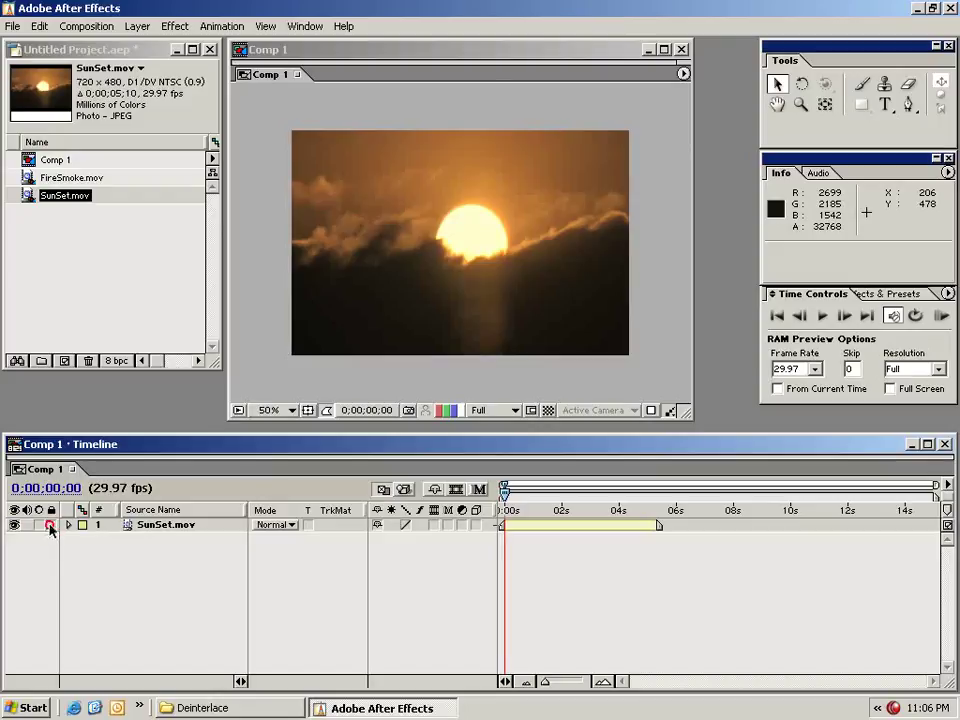
Step: Review the SunSet.mov layer's blending modes, keeping Normal, and toggle its quality between draft and best
{"action": "left_click", "coordinate": [150, 526]}
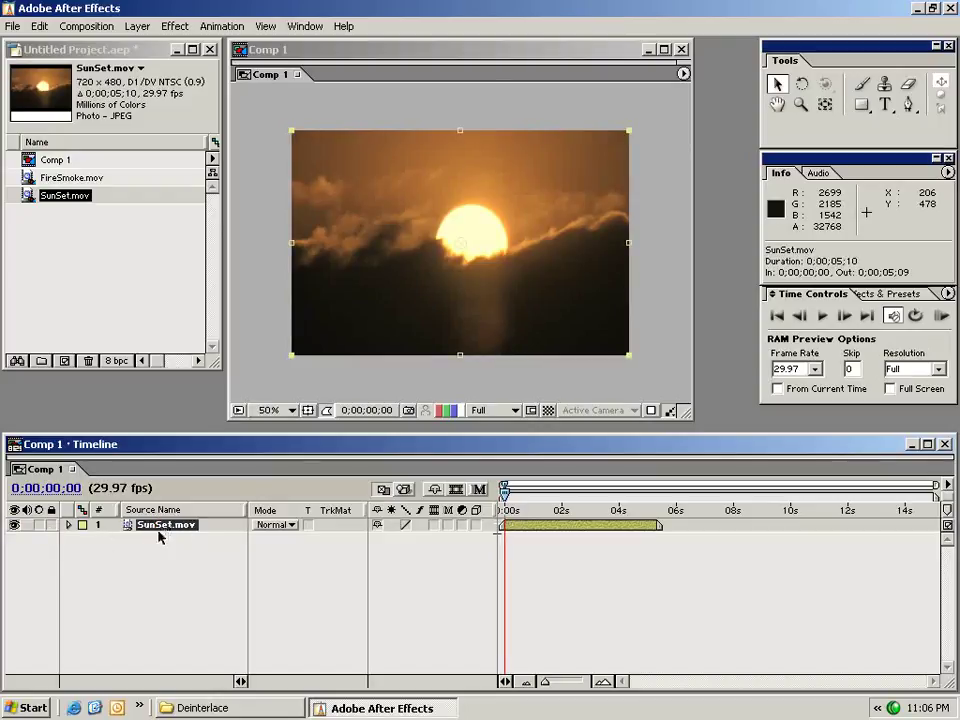
{"action": "left_click", "coordinate": [272, 525]}
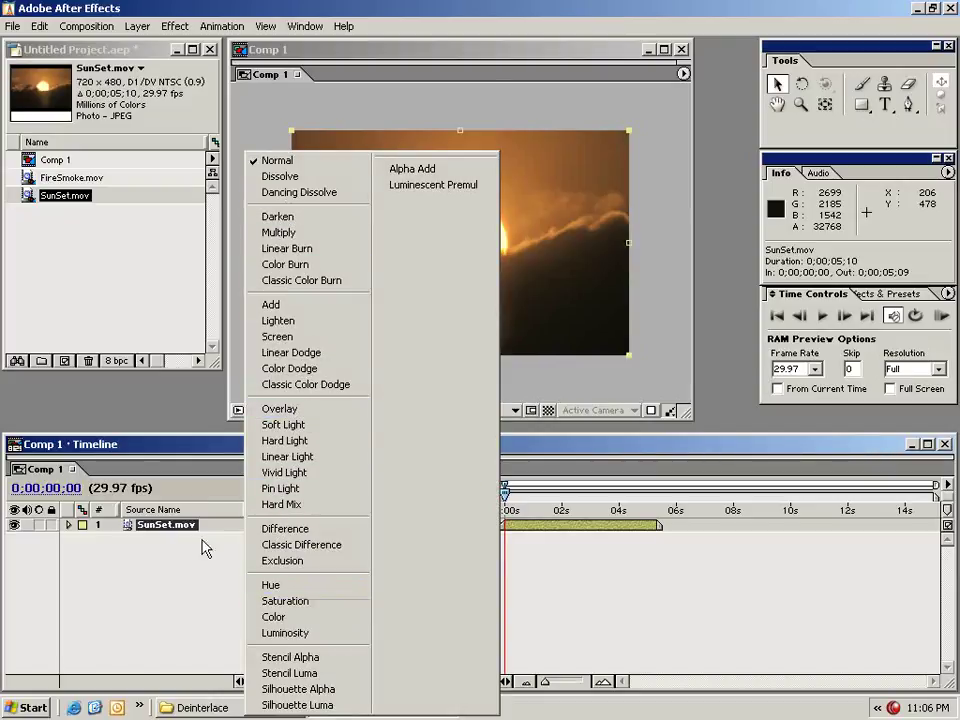
{"action": "left_click", "coordinate": [257, 160]}
{"action": "left_click", "coordinate": [260, 548]}
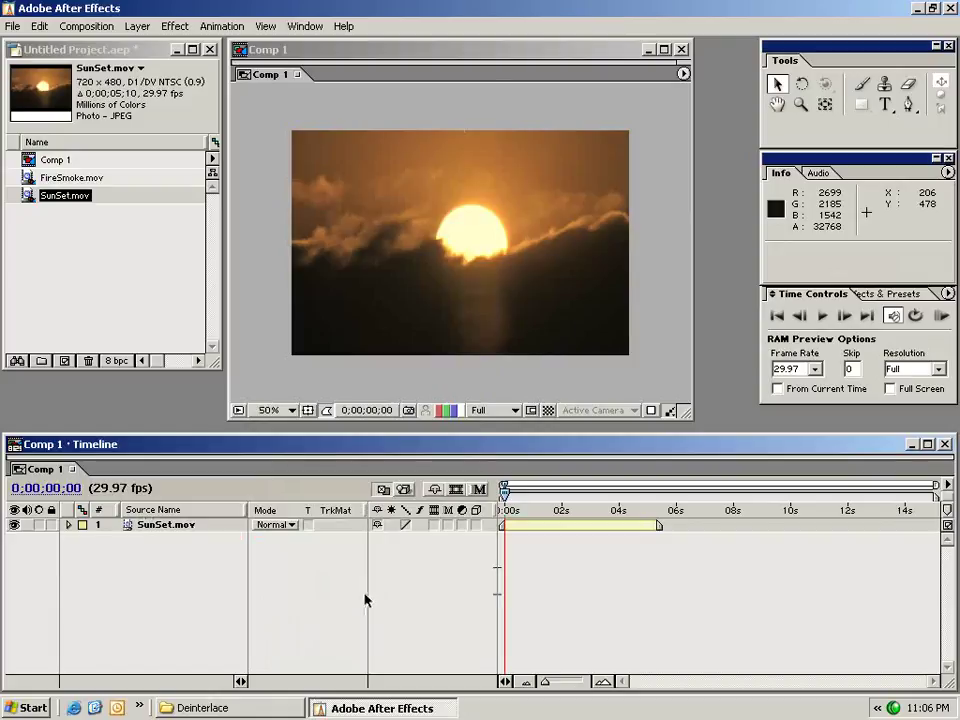
{"action": "left_click", "coordinate": [405, 526]}
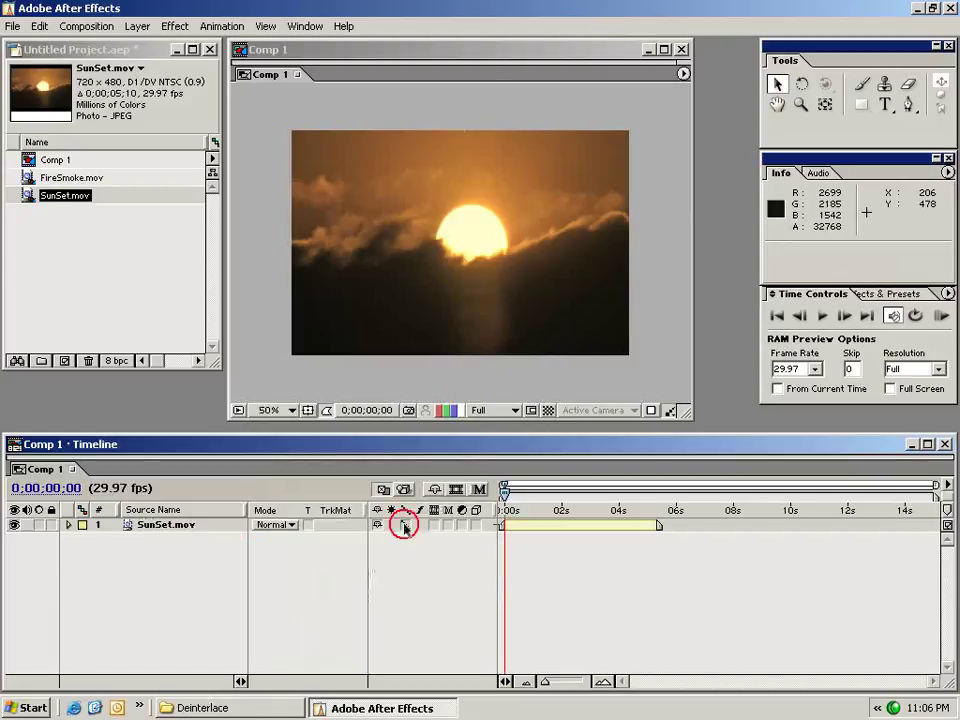
{"action": "left_click", "coordinate": [405, 526]}
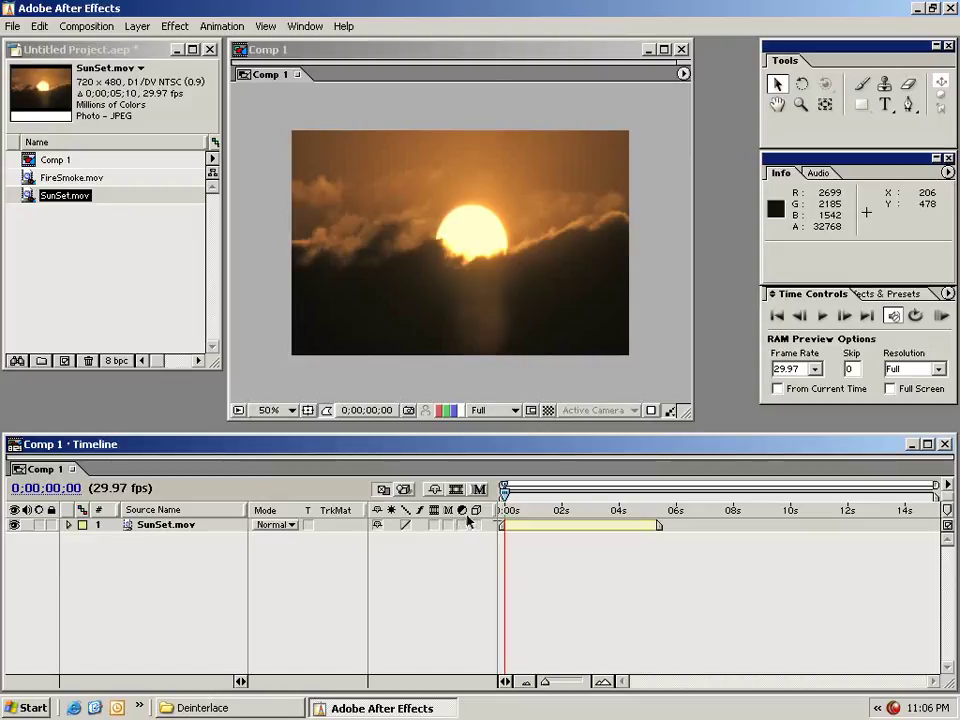
Step: Check the composition view's magnification options, keeping 50%, and switch the title-action safe guides on and off
{"action": "left_click", "coordinate": [367, 99]}
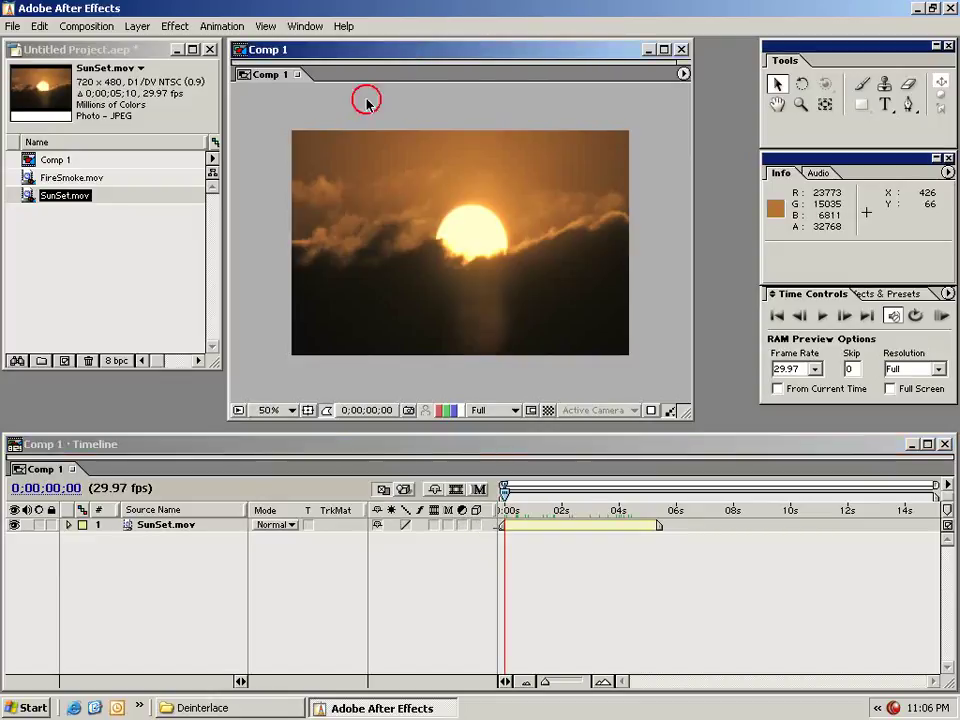
{"action": "left_click", "coordinate": [270, 410]}
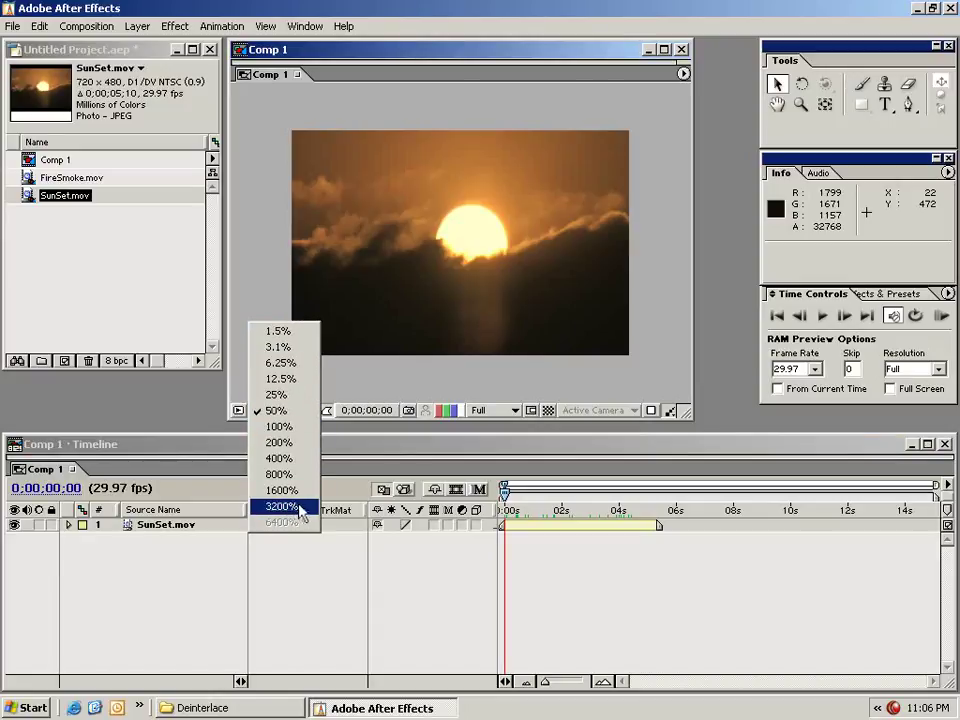
{"action": "left_click", "coordinate": [292, 410]}
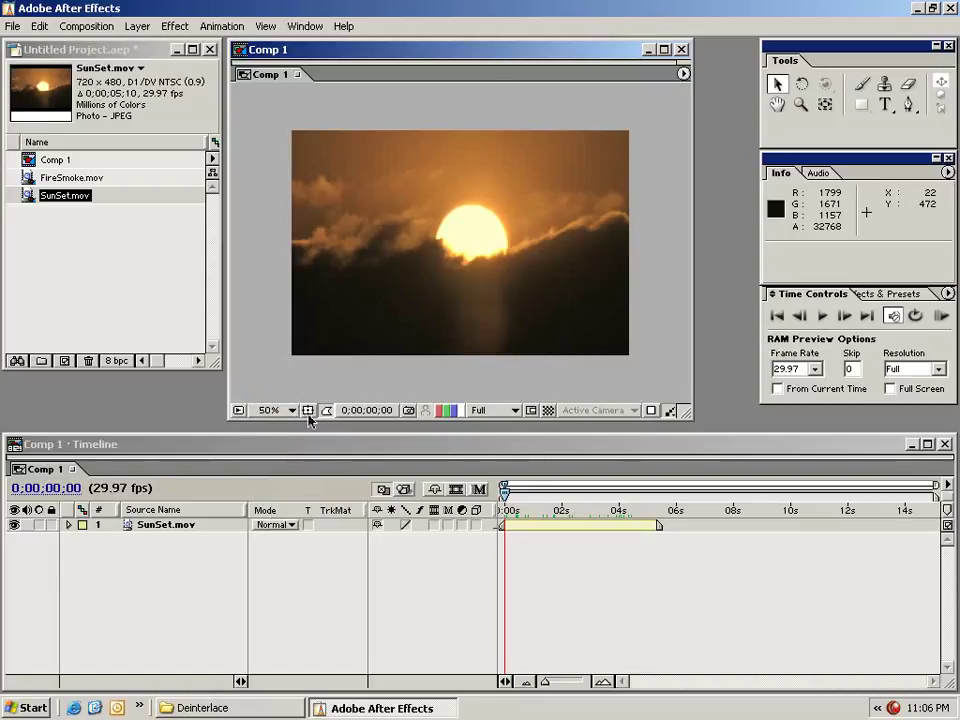
{"action": "left_click", "coordinate": [308, 411]}
{"action": "left_click", "coordinate": [308, 411]}
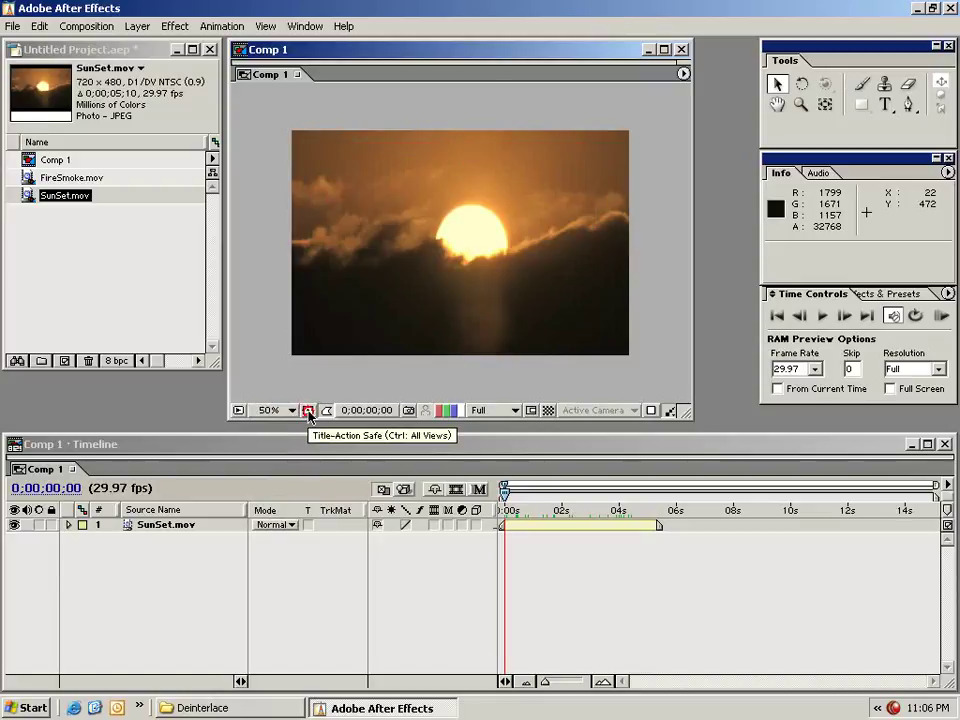
Step: Preview the composition at Half and Quarter resolution, and return it to Full
{"action": "left_click", "coordinate": [492, 411]}
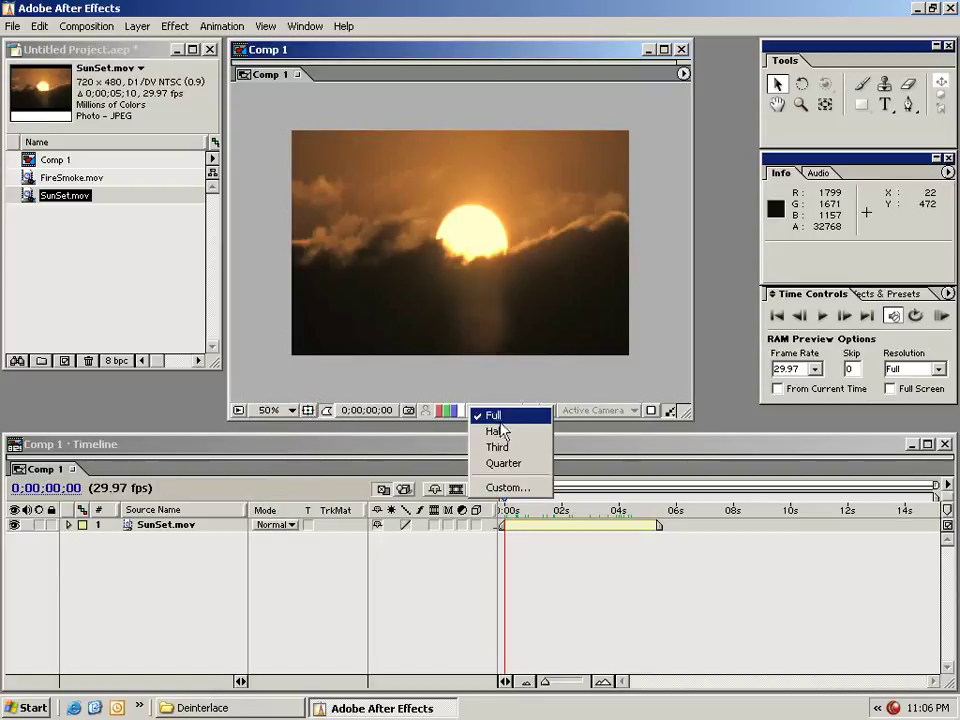
{"action": "left_click", "coordinate": [497, 431]}
{"action": "left_click", "coordinate": [487, 411]}
{"action": "left_click", "coordinate": [497, 444]}
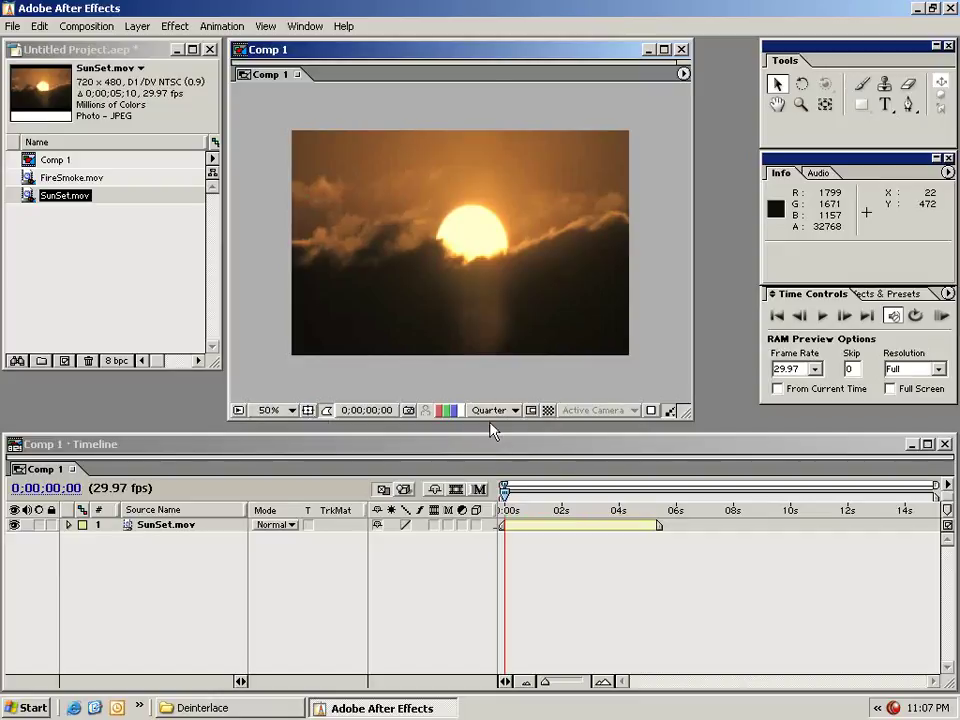
{"action": "left_click", "coordinate": [487, 411]}
{"action": "left_click", "coordinate": [489, 364]}
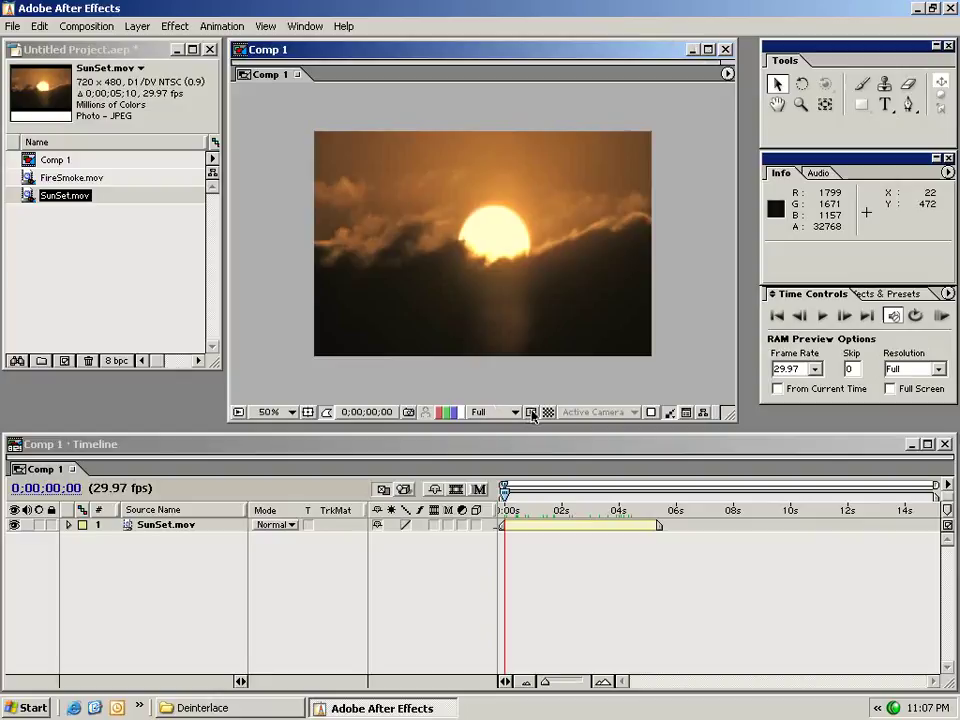
Step: Draw a region of interest from about (48, 62) to (632, 426) in the composition view, and turn it off
{"action": "left_click", "coordinate": [532, 411]}
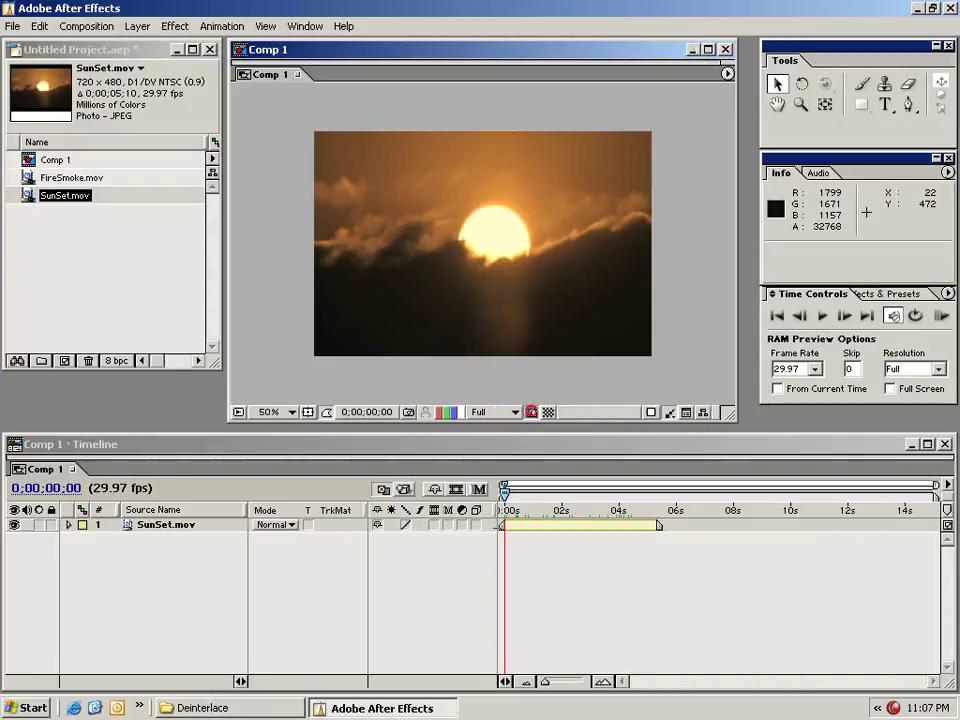
{"action": "left_click_drag", "start_coordinate": [334, 157], "coordinate": [612, 332]}
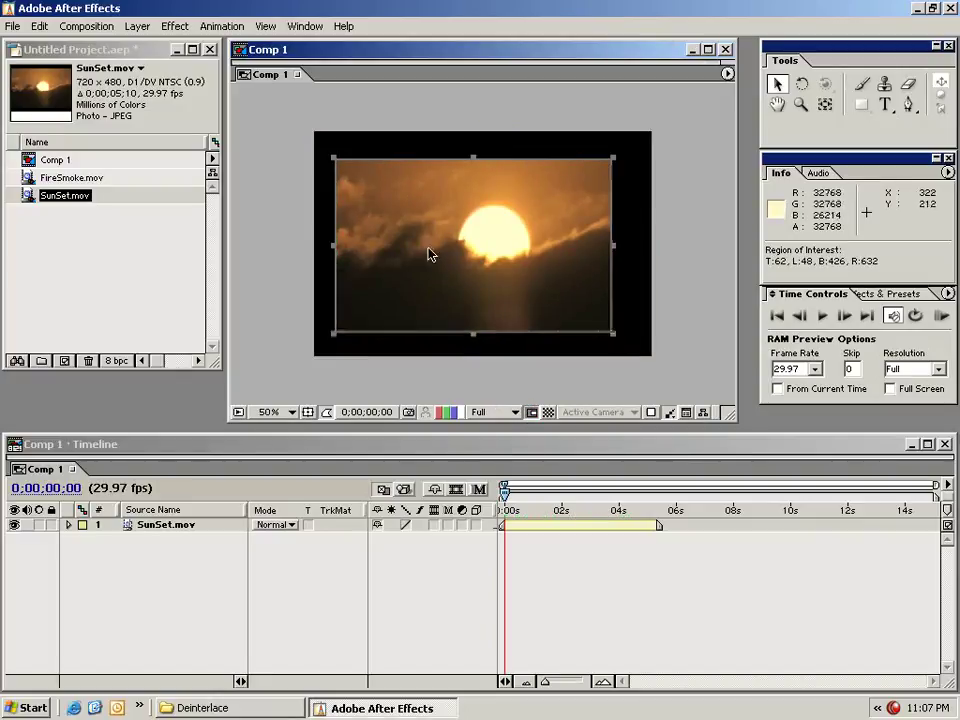
{"action": "left_click", "coordinate": [532, 413]}
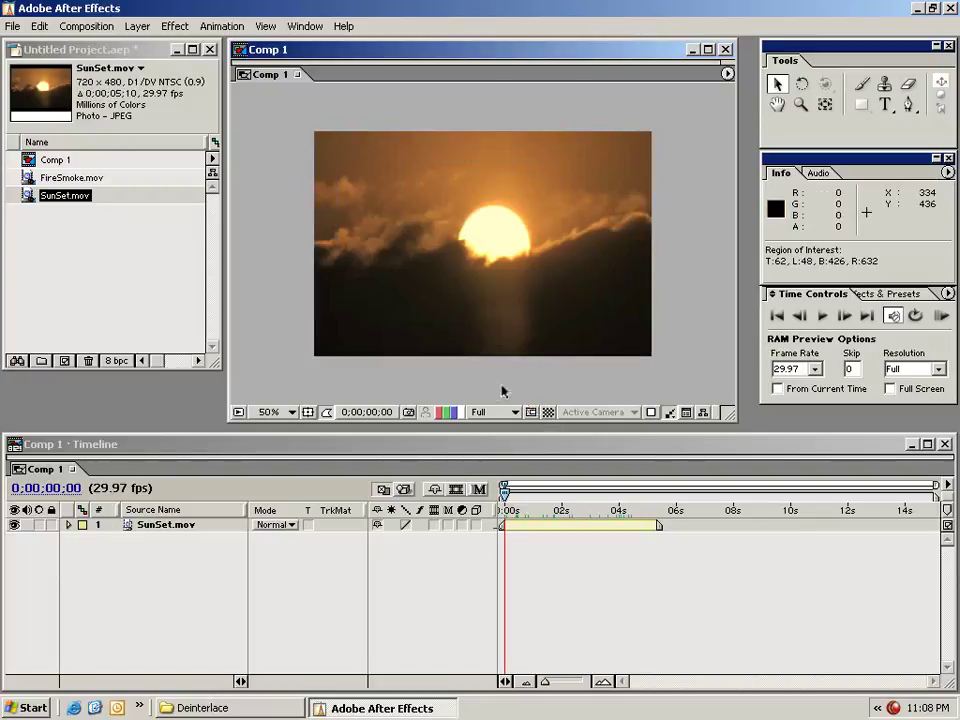
Step: Add FireSmoke.mov above SunSet.mov in the timeline, starting at about 1.5 seconds, and move it to about 426, 148 in the composition
{"action": "left_click", "coordinate": [145, 445]}
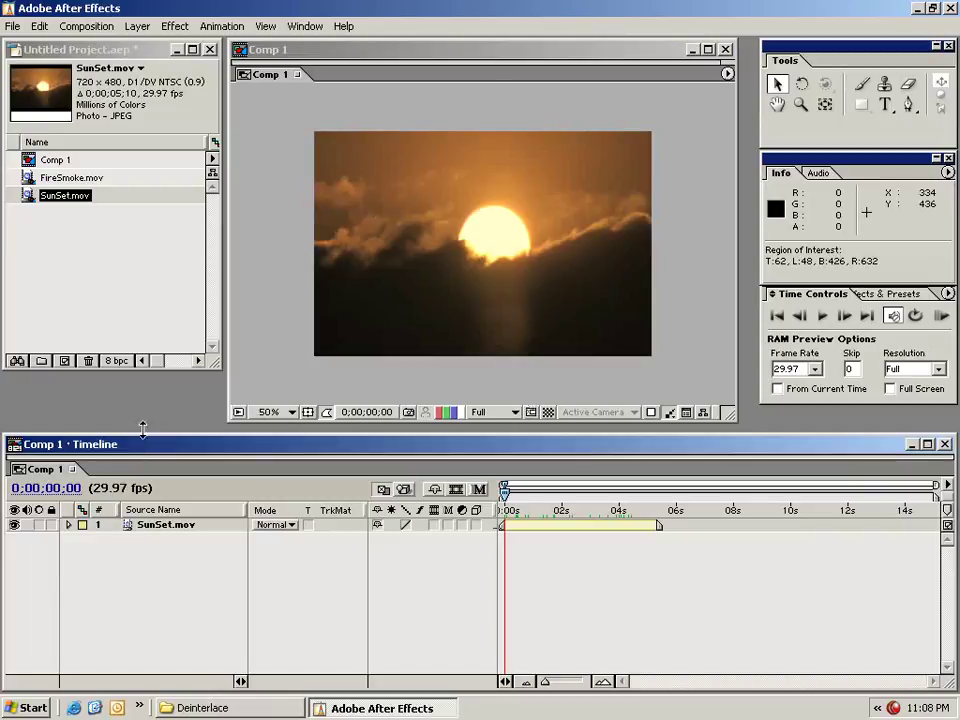
{"action": "left_click", "coordinate": [43, 240]}
{"action": "left_click_drag", "start_coordinate": [60, 178], "coordinate": [584, 488]}
{"action": "left_click_drag", "start_coordinate": [484, 256], "coordinate": [517, 210]}
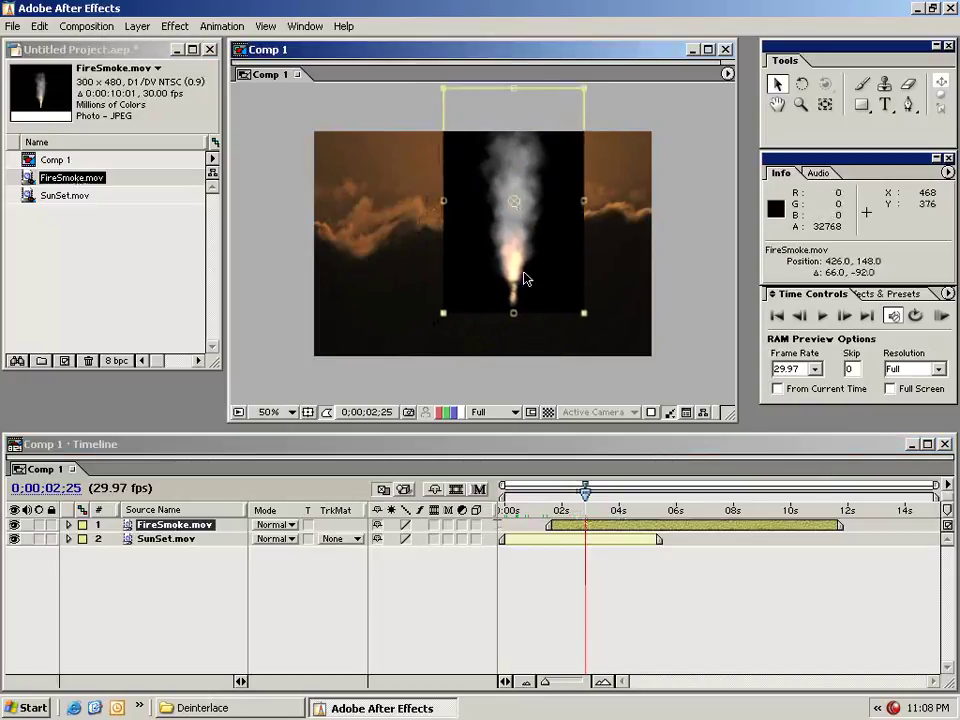
Step: Undo the last FireSmoke.mov move and add SunSet.mov again as the bottom timeline layer, starting at about 1 second
{"action": "key", "text": "ctrl+z"}
{"action": "left_click_drag", "start_coordinate": [28, 199], "coordinate": [547, 567]}
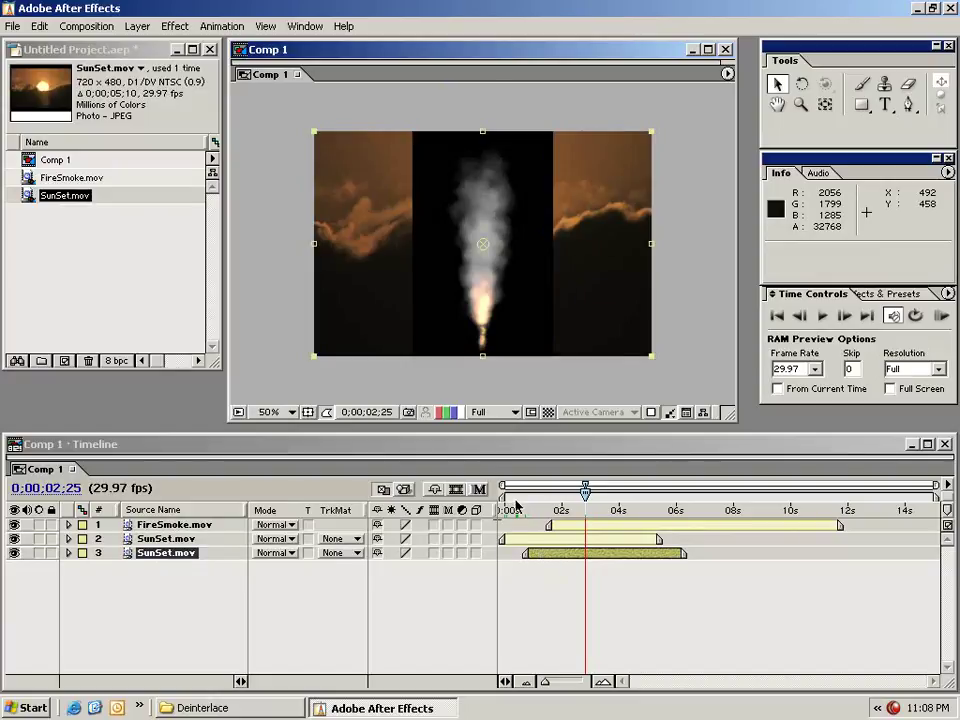
Step: Align FireSmoke.mov and both SunSet.mov layers to start at 0;00;00;00, and try extending the upper SunSet.mov layer's end
{"action": "key", "text": "Home"}
{"action": "left_click_drag", "start_coordinate": [545, 559], "coordinate": [503, 543]}
{"action": "left_click", "coordinate": [562, 527]}
{"action": "left_click", "coordinate": [546, 570]}
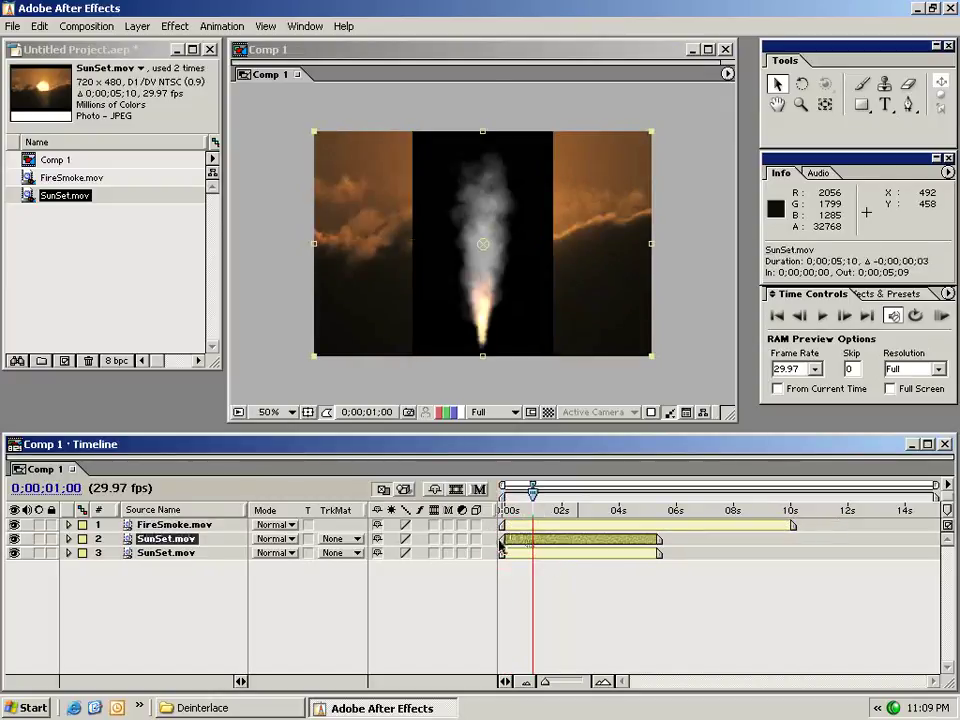
{"action": "mouse_move", "coordinate": [659, 543]}
{"action": "left_mouse_down"}
{"action": "mouse_move", "coordinate": [628, 543]}
{"action": "mouse_move", "coordinate": [666, 547]}
{"action": "left_mouse_up"}
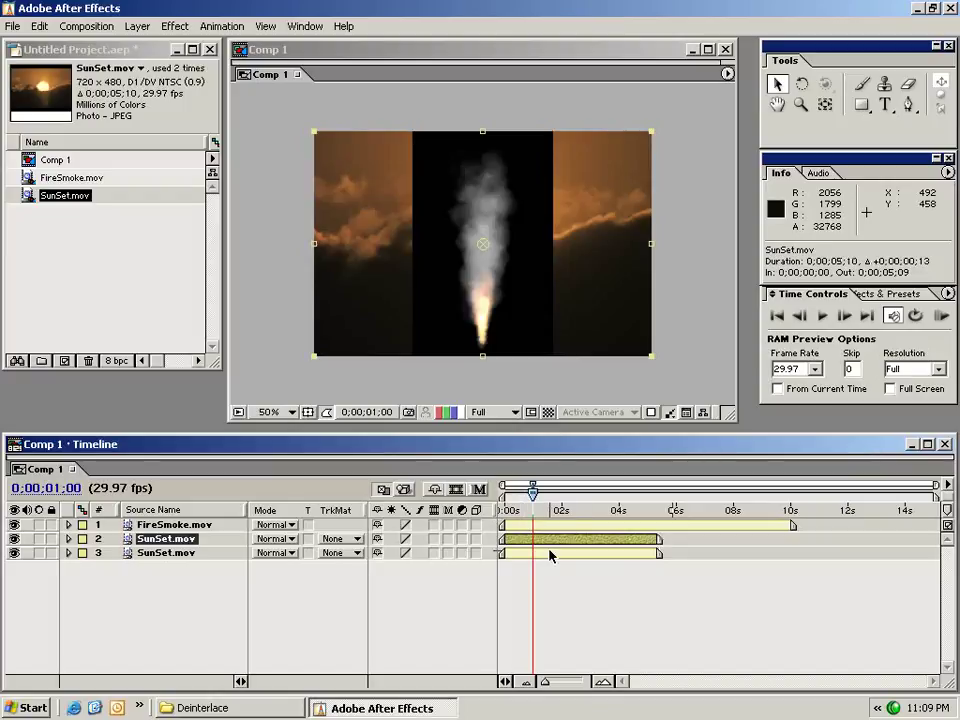
{"action": "left_click", "coordinate": [547, 591]}
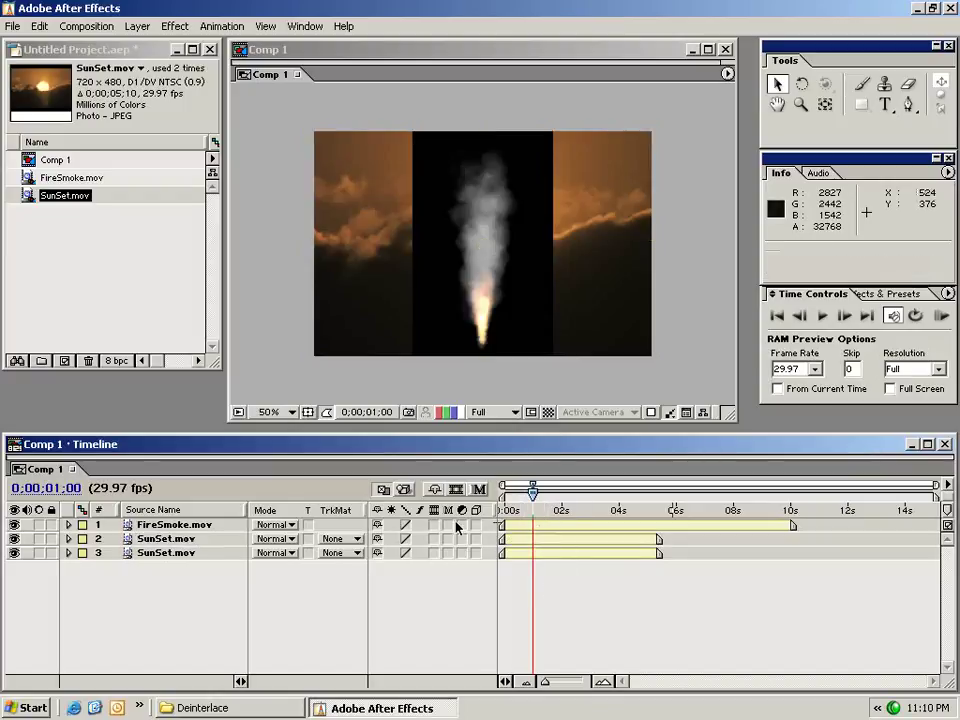
Step: Apply a Fast Blur effect to the FireSmoke.mov layer with Blurriness 50
{"action": "left_click", "coordinate": [514, 526]}
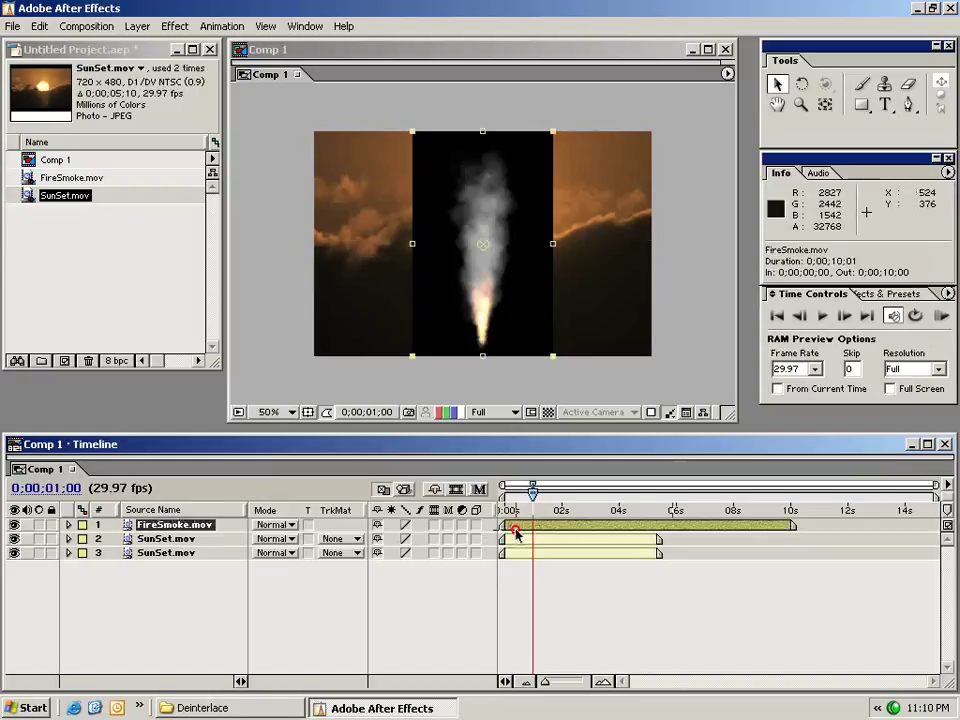
{"action": "left_click", "coordinate": [175, 27]}
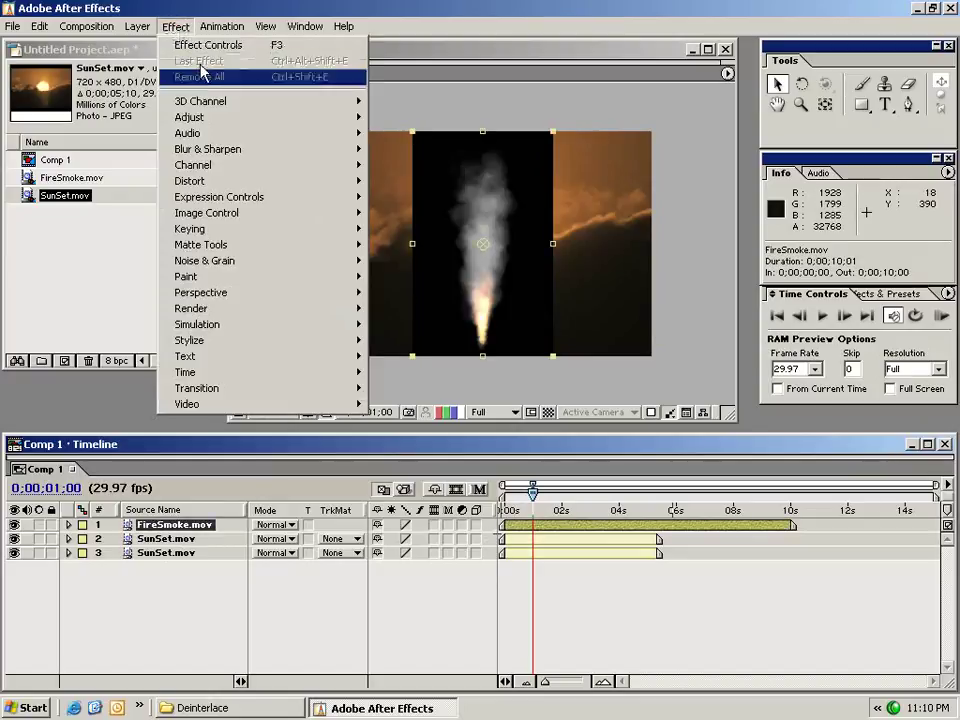
{"action": "mouse_move", "coordinate": [320, 149]}
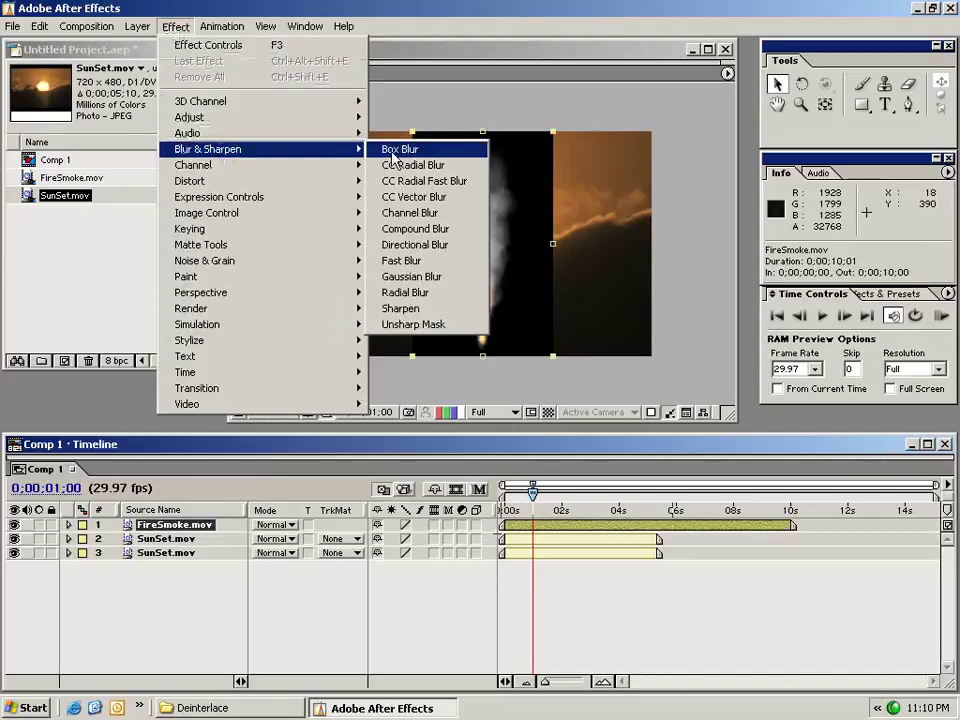
{"action": "left_click", "coordinate": [426, 260]}
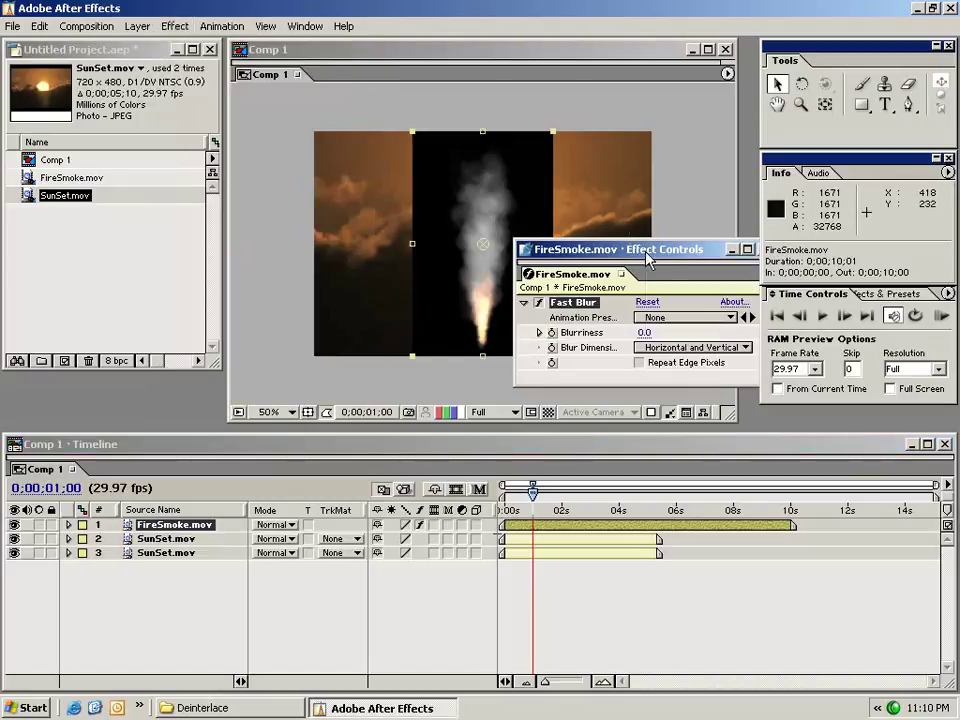
{"action": "left_click_drag", "start_coordinate": [280, 198], "coordinate": [281, 200]}
{"action": "left_click_drag", "start_coordinate": [360, 333], "coordinate": [368, 548]}
{"action": "left_click_drag", "start_coordinate": [240, 187], "coordinate": [202, 170]}
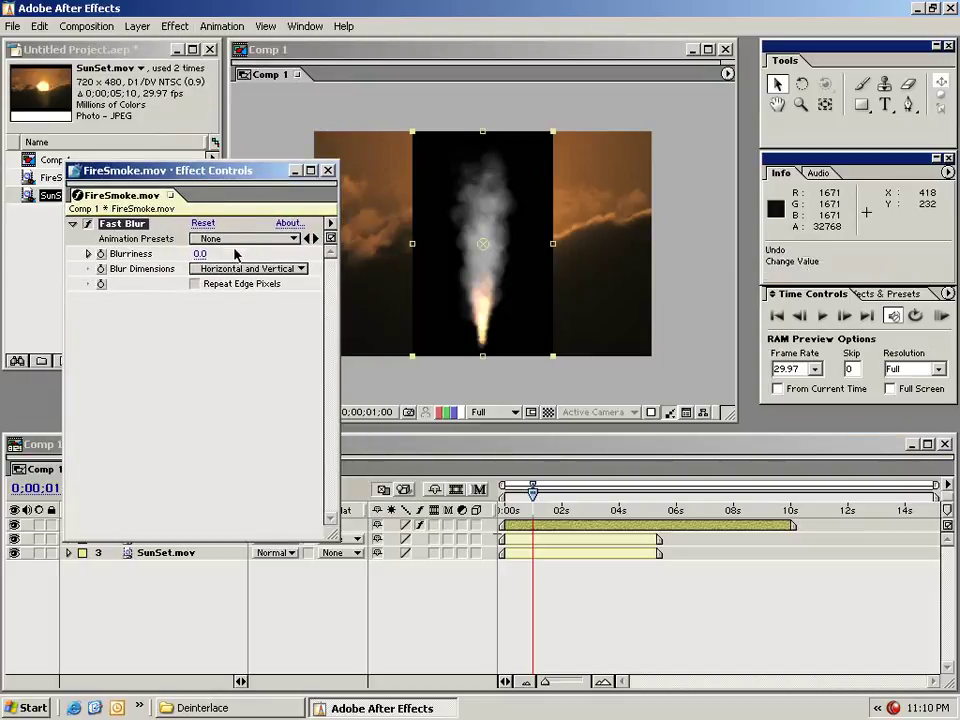
{"action": "left_click", "coordinate": [197, 253]}
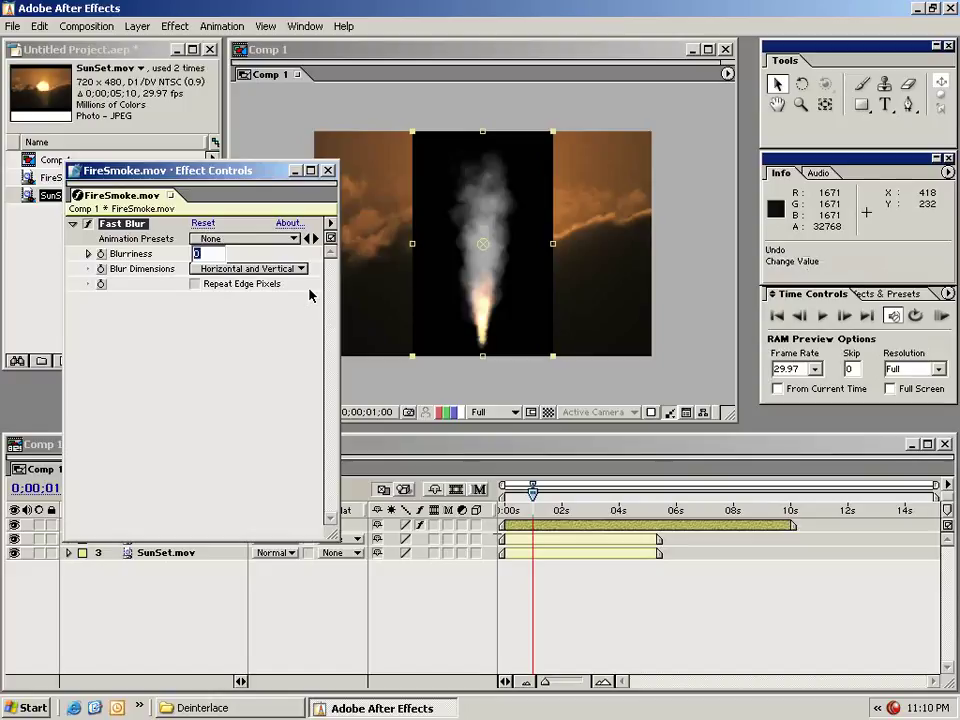
{"action": "type", "text": "50"}
{"action": "key", "text": "Return"}
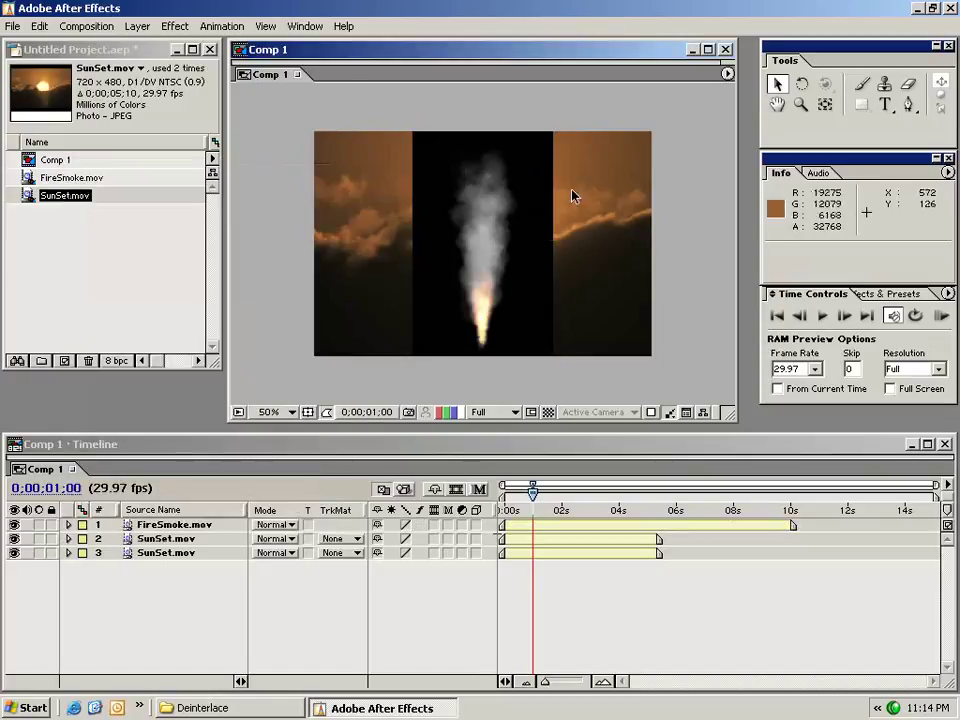
Step: Add a text layer reading "test" in 100 px Arial Black and move it to about 270, 270 in the composition
{"action": "left_click", "coordinate": [885, 105]}
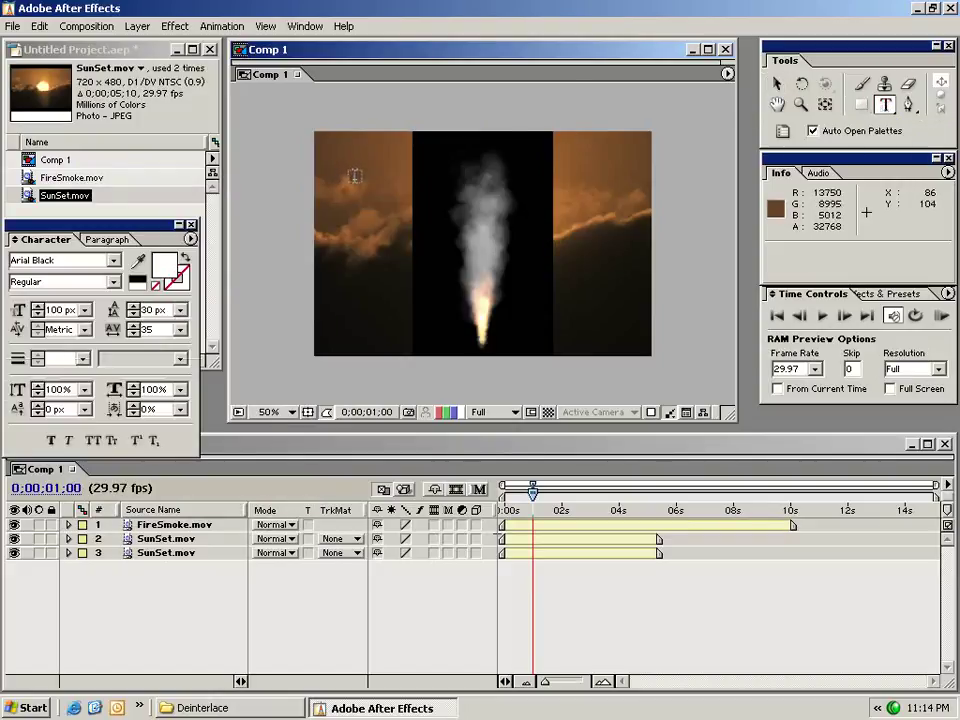
{"action": "left_click", "coordinate": [370, 215]}
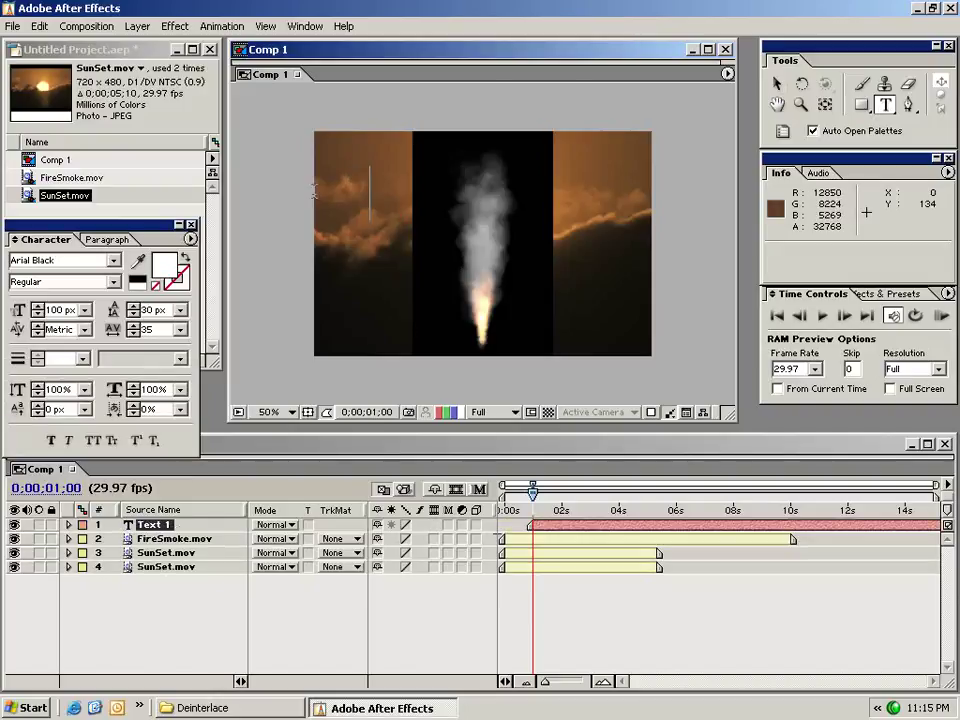
{"action": "type", "text": "test"}
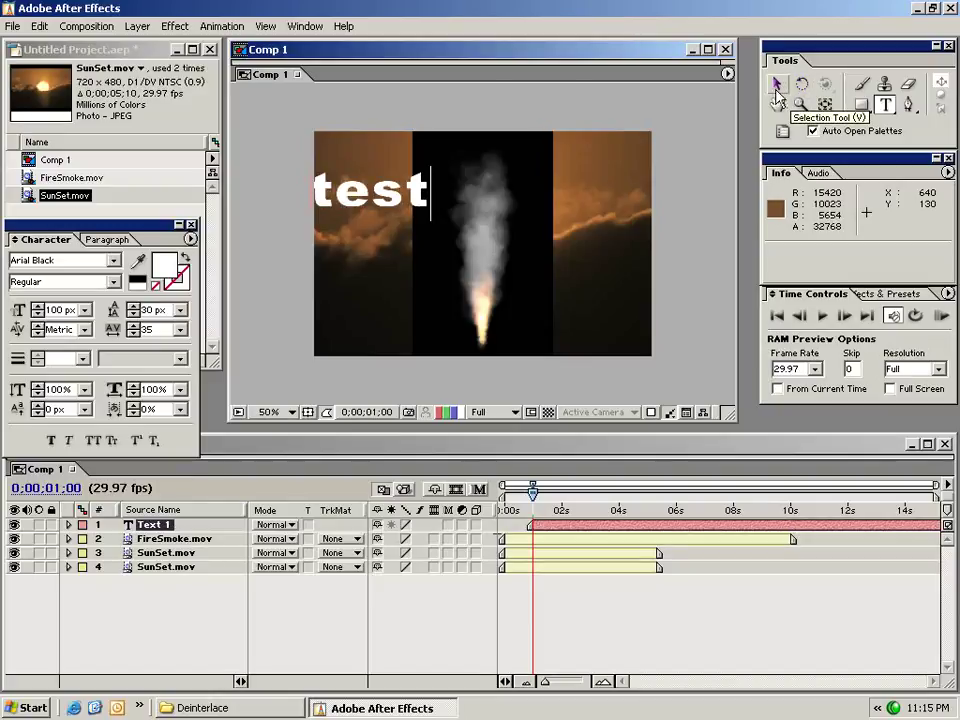
{"action": "left_click", "coordinate": [778, 88]}
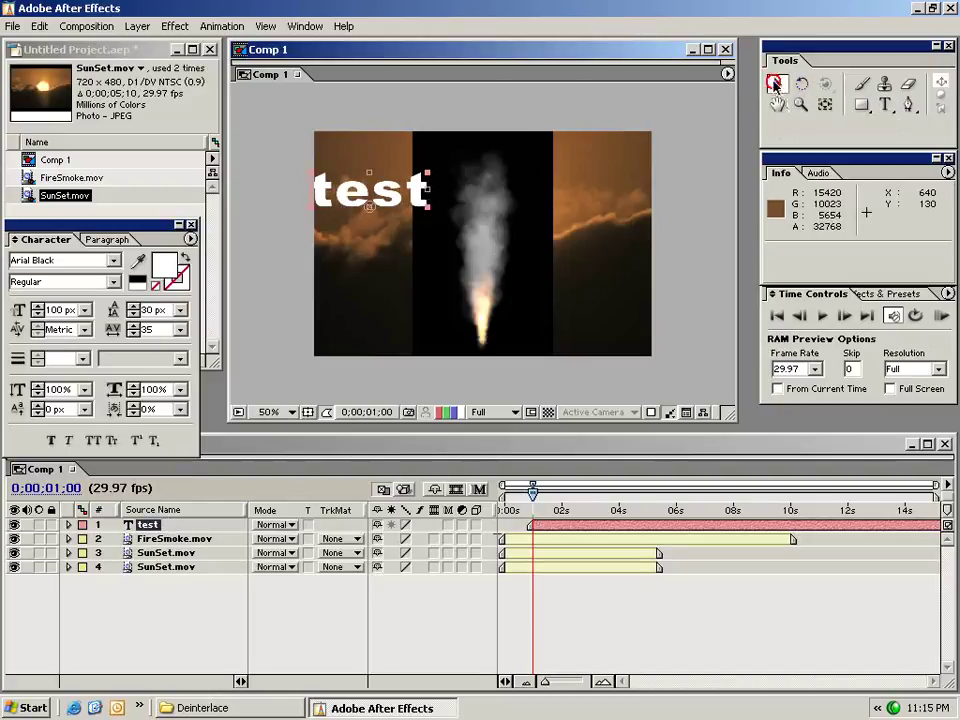
{"action": "left_click_drag", "start_coordinate": [367, 190], "coordinate": [443, 271]}
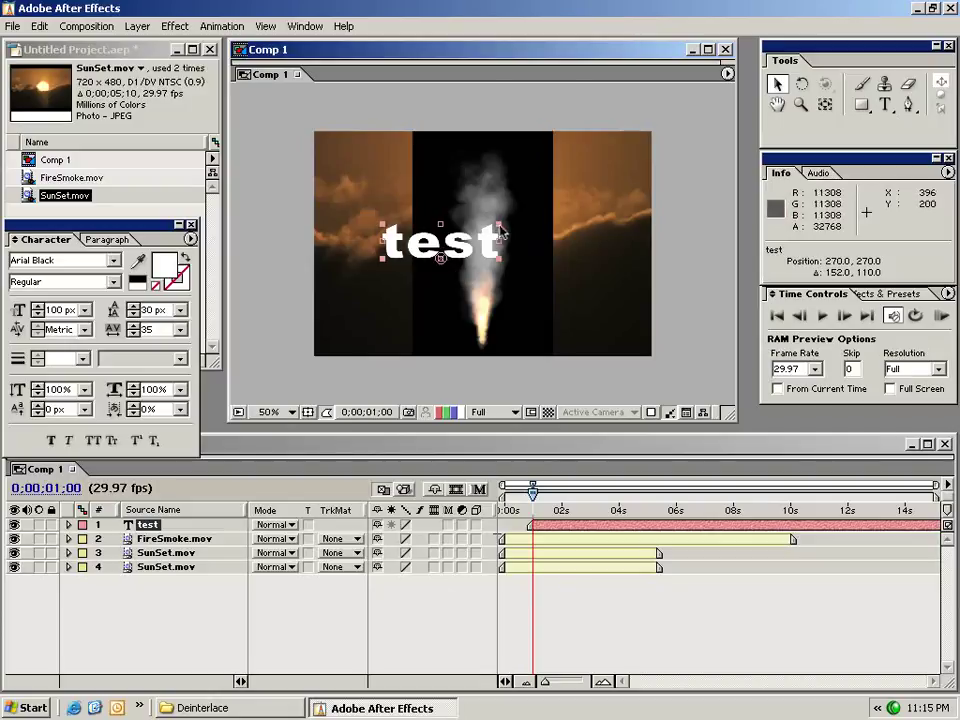
Step: Scale the test text freehand to about 150%, try scaling it to about 446%, and undo the larger scaling
{"action": "mouse_move", "coordinate": [499, 231]}
{"action": "left_mouse_down"}
{"action": "mouse_move", "coordinate": [616, 153]}
{"action": "mouse_move", "coordinate": [545, 186]}
{"action": "mouse_move", "coordinate": [486, 235]}
{"action": "left_mouse_up"}
{"action": "key", "text": "ctrl+z"}
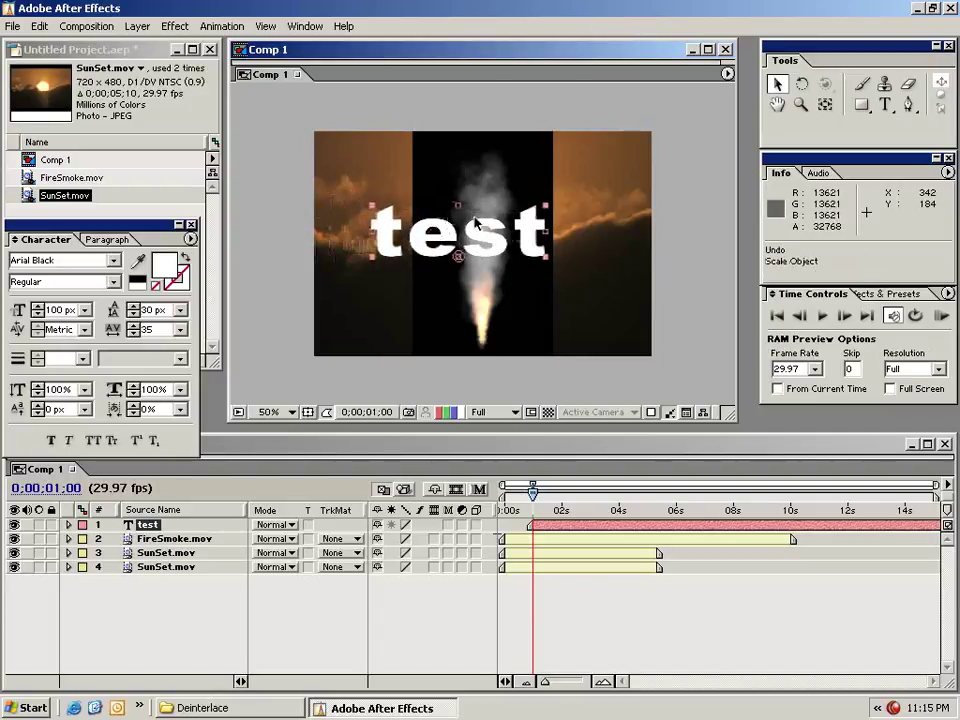
{"action": "key", "text": "period"}
{"action": "left_click_drag", "start_coordinate": [613, 274], "coordinate": [936, 416]}
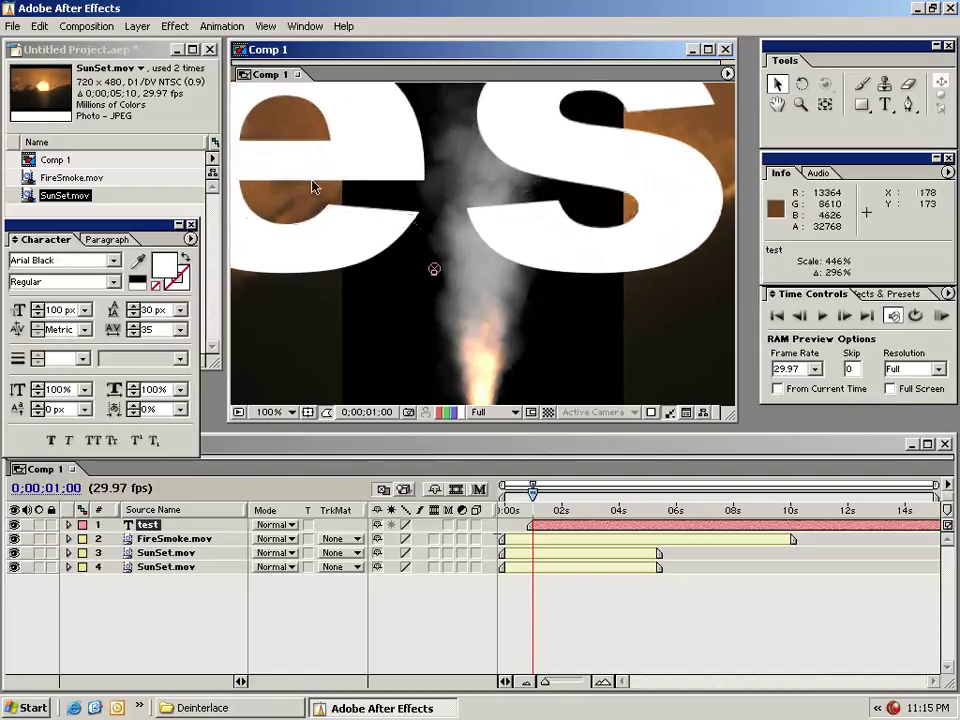
{"action": "key", "text": "comma"}
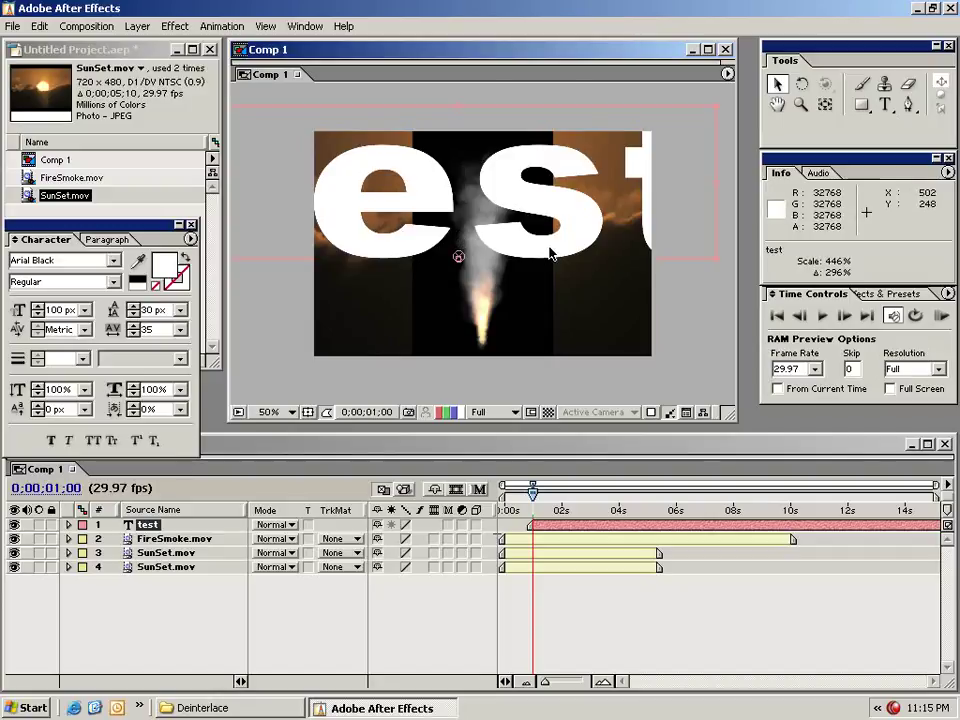
{"action": "key", "text": "ctrl+z"}
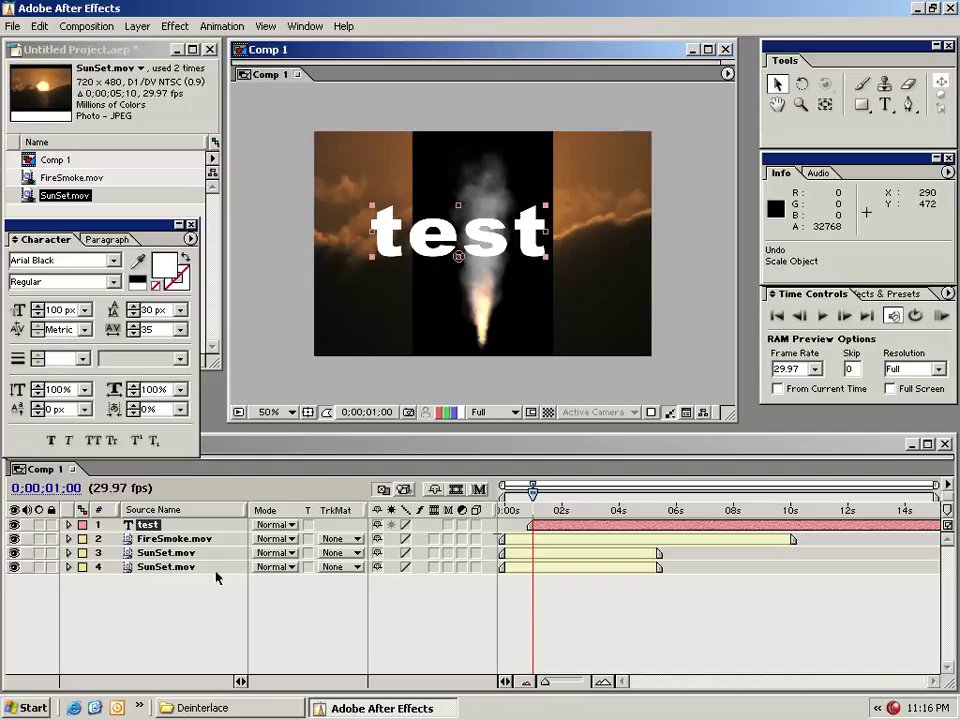
Step: Move the test text to about 338, 282 and expand the layer's Transform properties in the timeline
{"action": "left_click_drag", "start_coordinate": [419, 237], "coordinate": [433, 244]}
{"action": "left_click", "coordinate": [70, 527]}
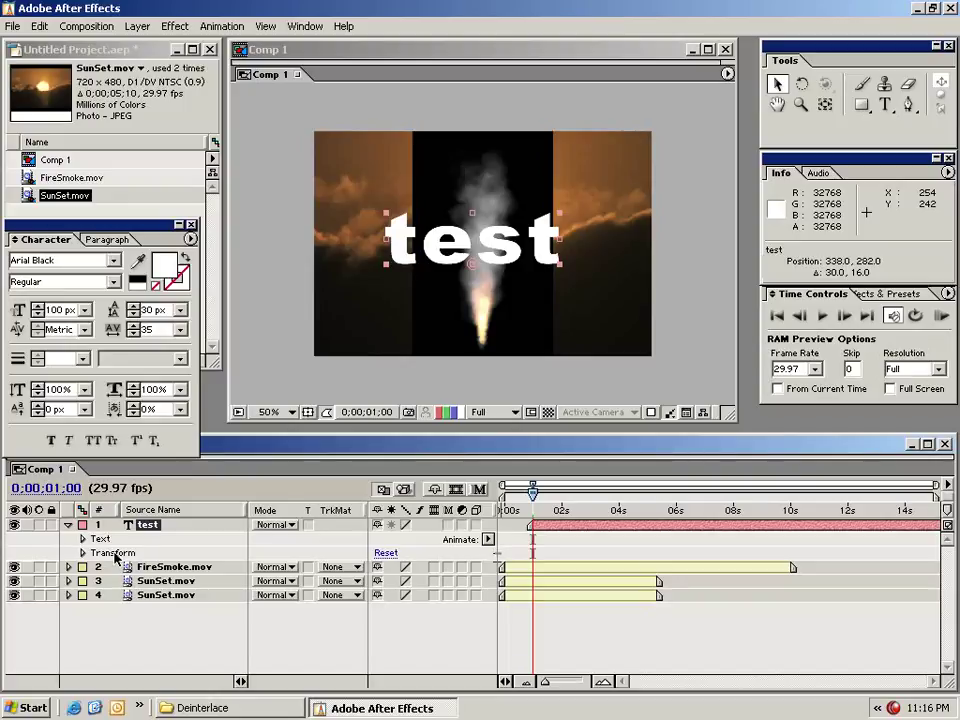
{"action": "left_click", "coordinate": [83, 553]}
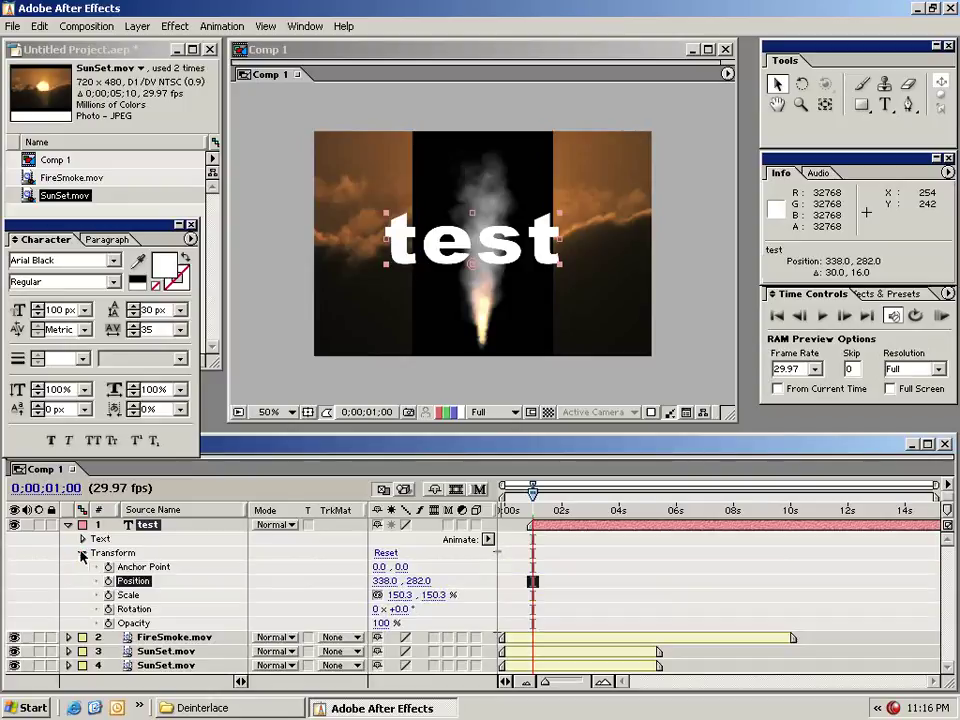
{"action": "left_click", "coordinate": [276, 577]}
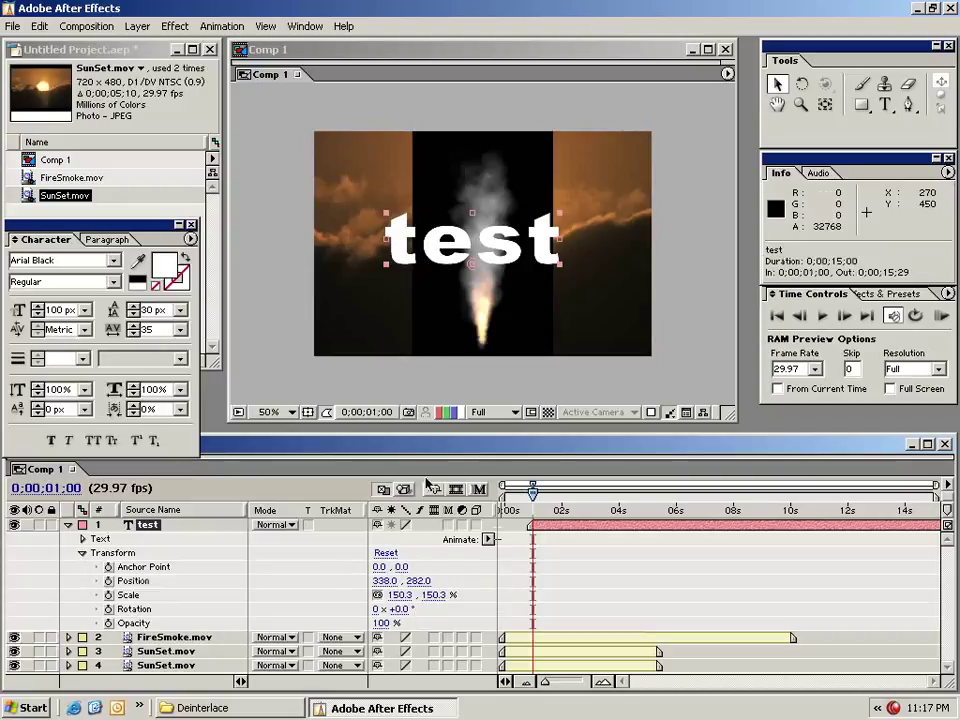
Step: Try out different anchor point, position, scale and rotation values on the test layer, and reset its transform
{"action": "left_click_drag", "start_coordinate": [442, 595], "coordinate": [350, 556]}
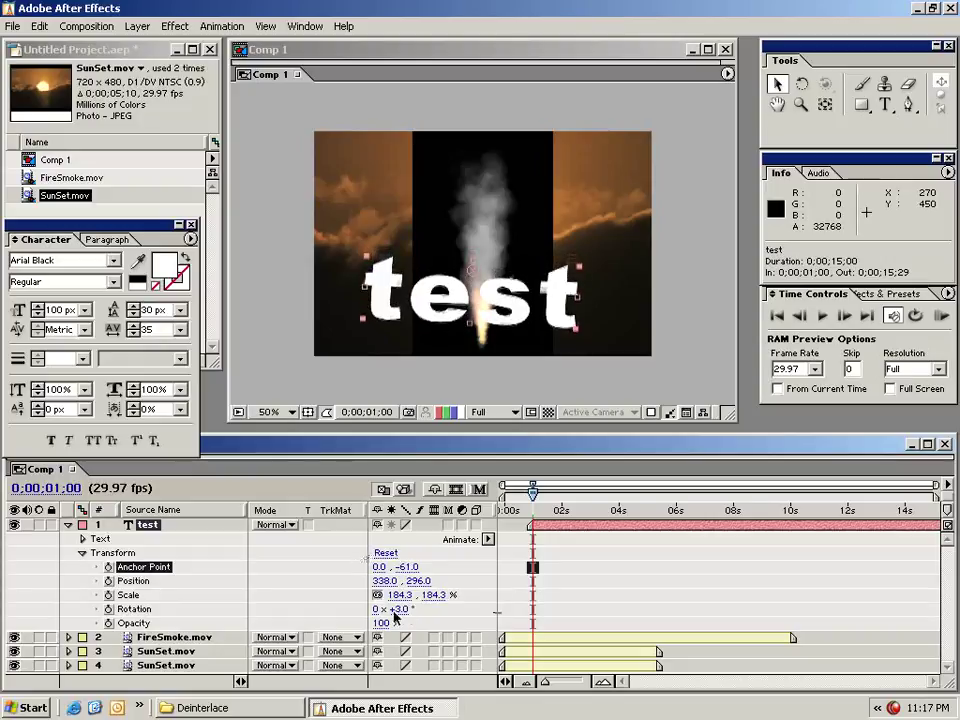
{"action": "left_click_drag", "start_coordinate": [433, 595], "coordinate": [470, 575]}
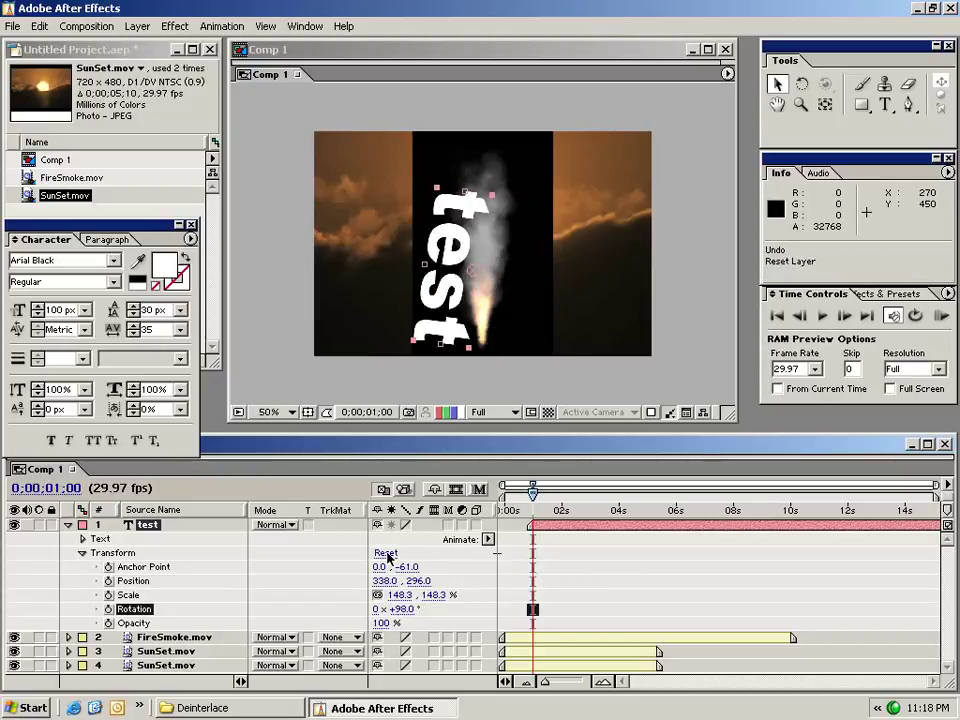
{"action": "left_click", "coordinate": [386, 553]}
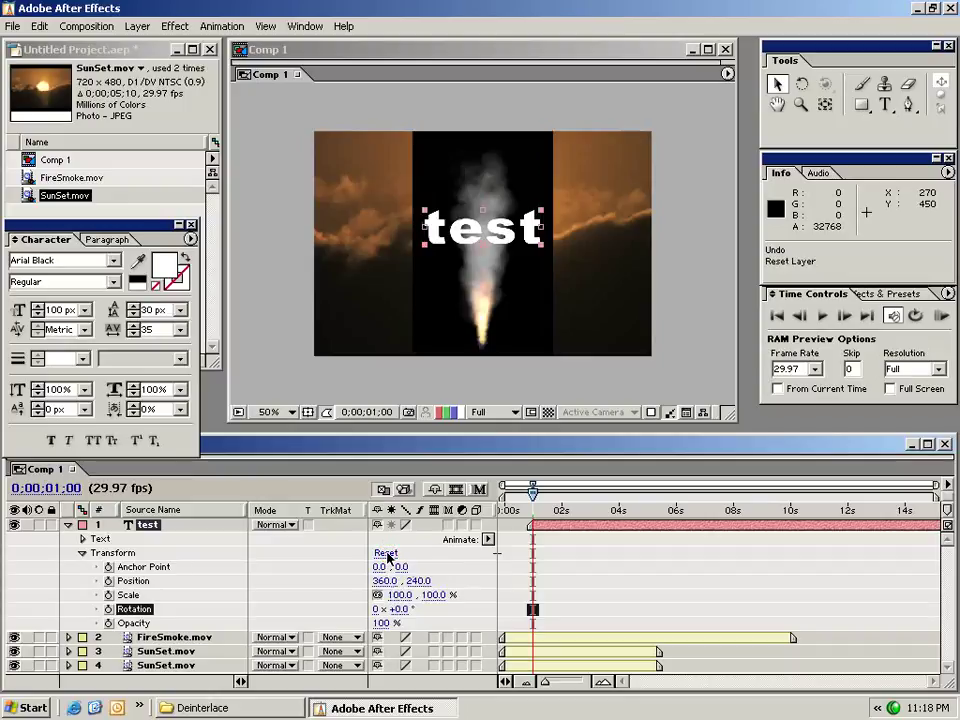
{"action": "left_click", "coordinate": [476, 548]}
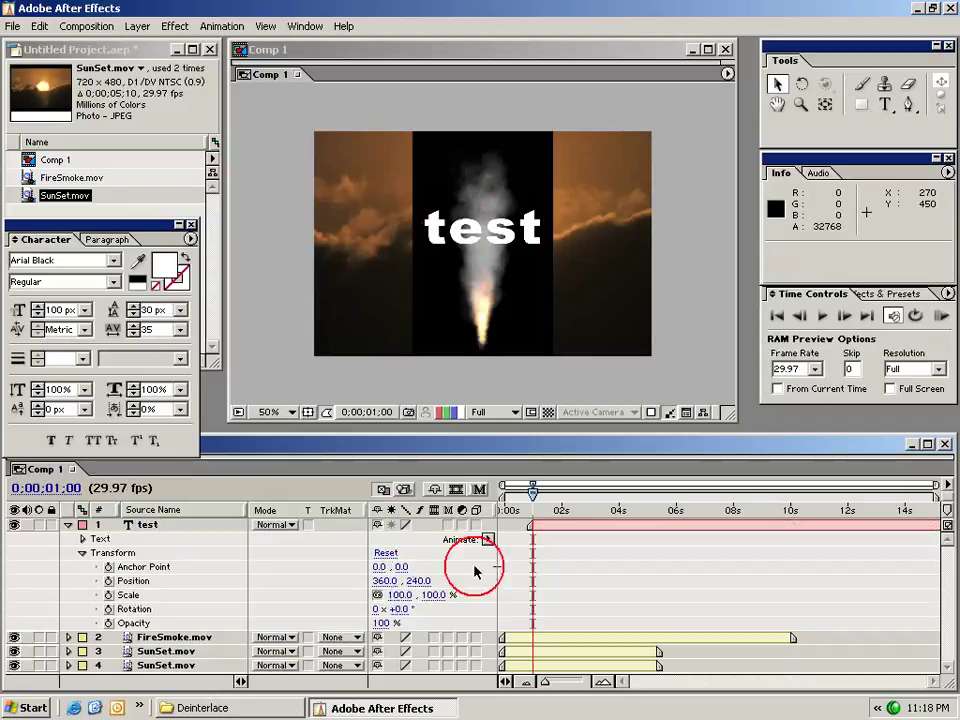
Step: Keyframe the test text's position from about -128, 260 at 0;00;01;00 to about 884, 256 at 0;00;02;19
{"action": "left_click", "coordinate": [543, 525]}
{"action": "left_click_drag", "start_coordinate": [525, 232], "coordinate": [307, 250]}
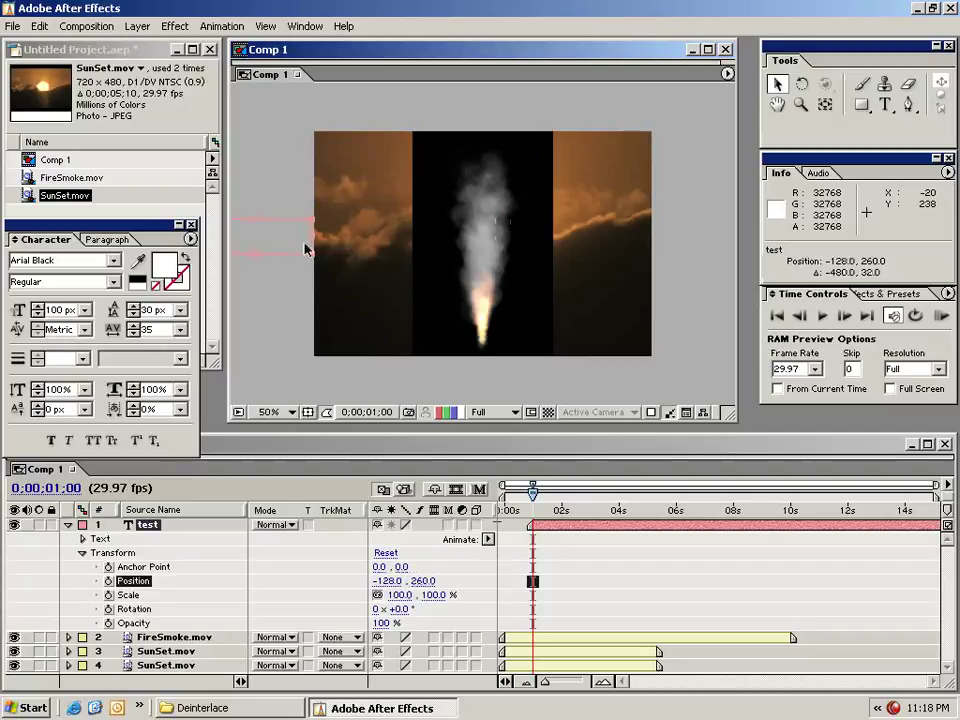
{"action": "left_click", "coordinate": [557, 539]}
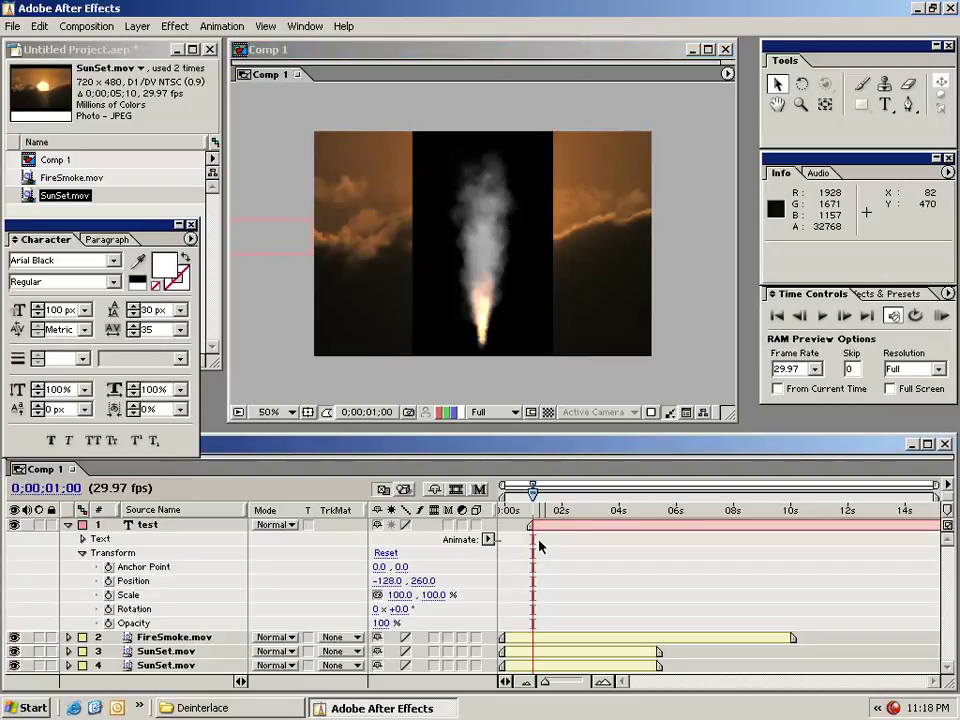
{"action": "left_click", "coordinate": [110, 581]}
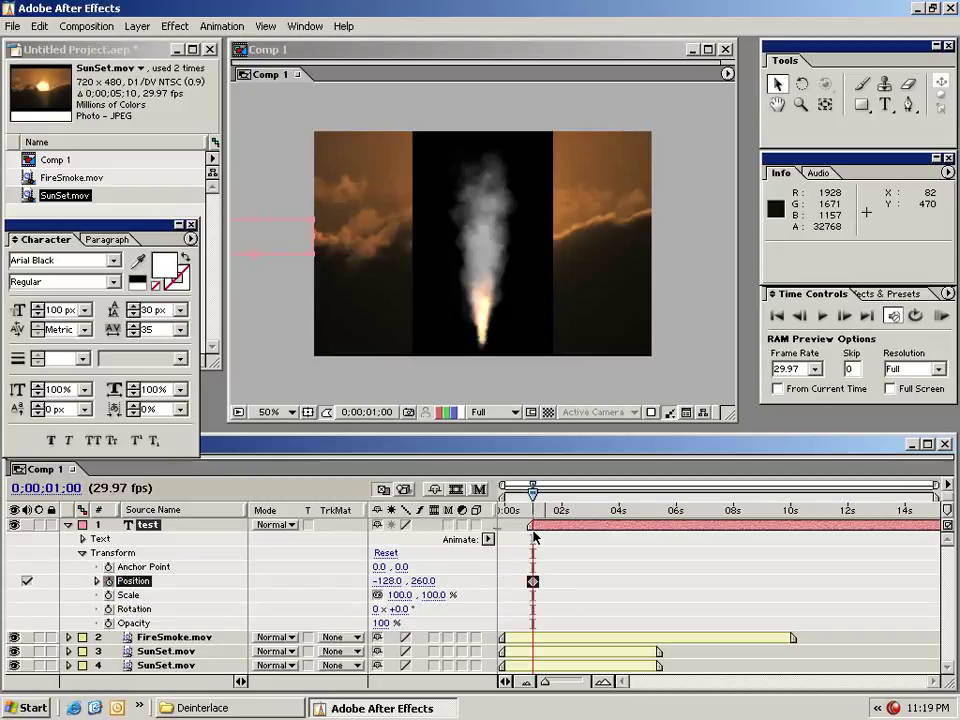
{"action": "left_click_drag", "start_coordinate": [533, 495], "coordinate": [580, 496]}
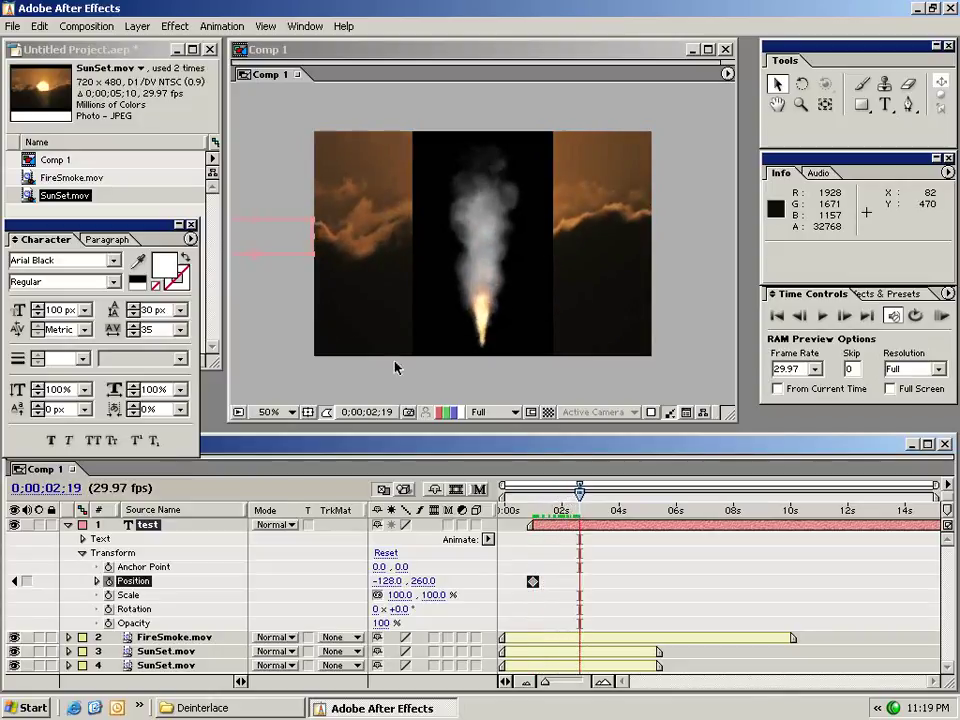
{"action": "left_click_drag", "start_coordinate": [242, 252], "coordinate": [716, 240]}
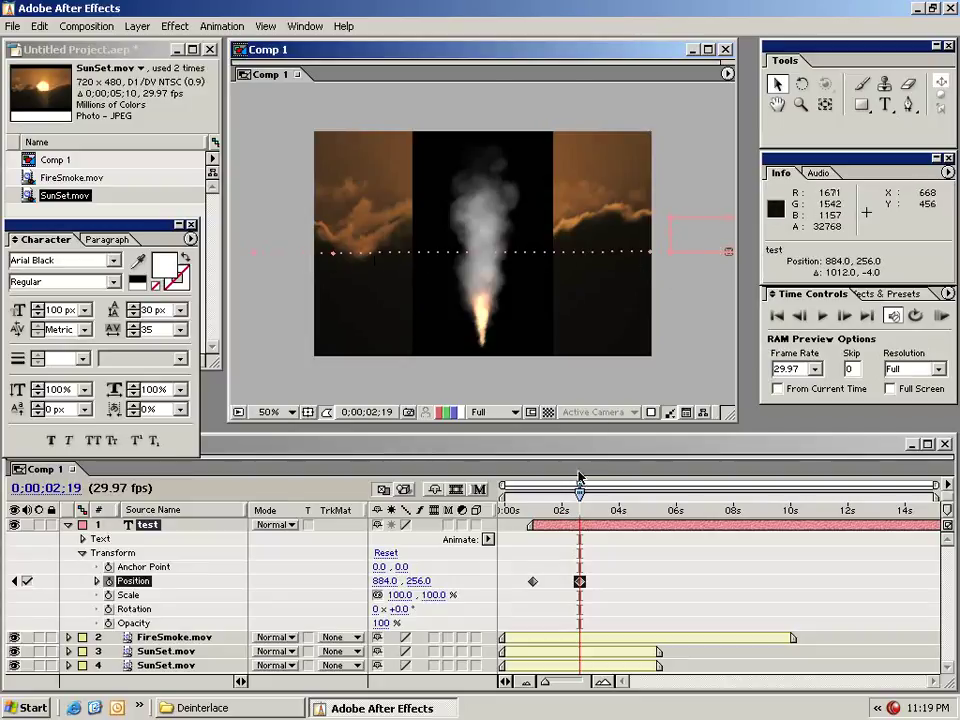
Step: At 0;00;01;22, turn on motion blur for the test layer and enable it for the composition
{"action": "left_click_drag", "start_coordinate": [581, 497], "coordinate": [555, 497]}
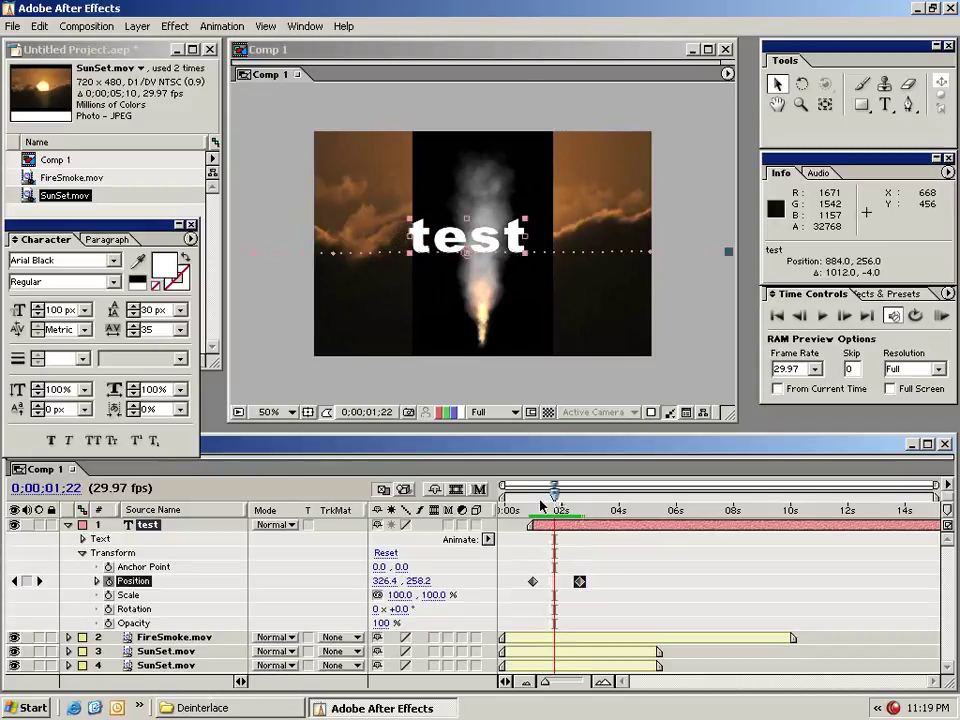
{"action": "left_click", "coordinate": [448, 525]}
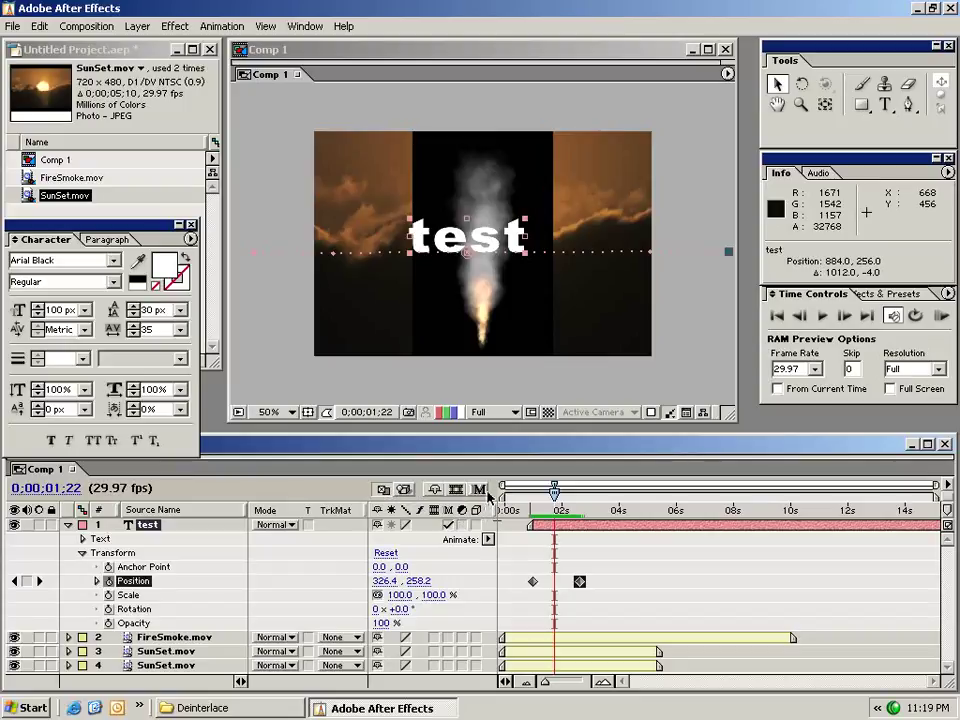
{"action": "left_click", "coordinate": [480, 490]}
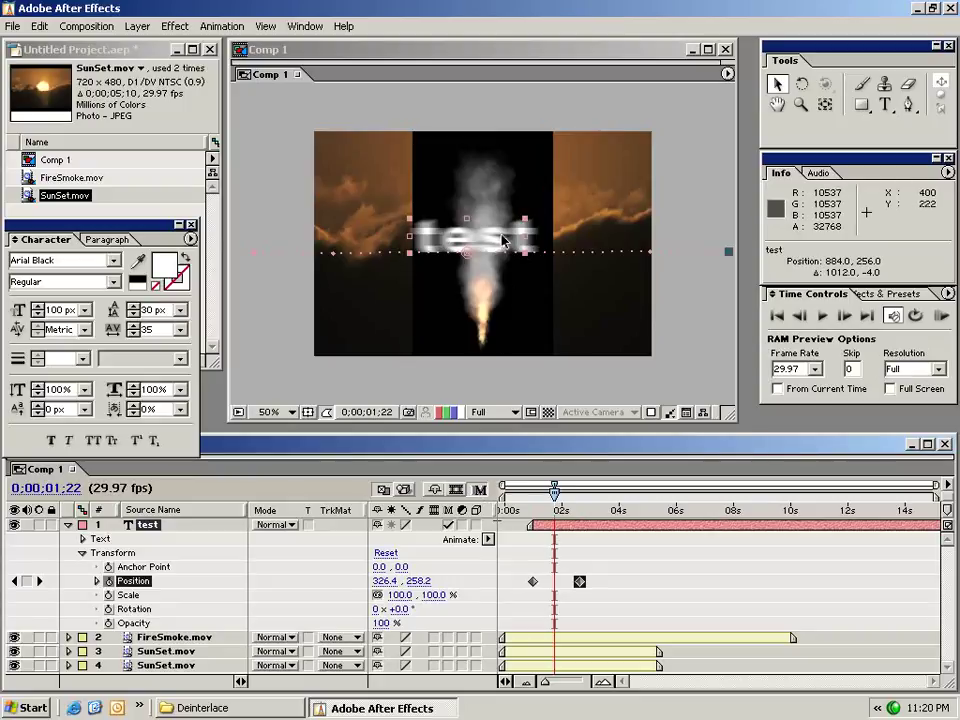
Step: Delete both position keyframes of the test layer and reset its transform
{"action": "mouse_move", "coordinate": [548, 505]}
{"action": "left_mouse_down"}
{"action": "mouse_move", "coordinate": [537, 505]}
{"action": "mouse_move", "coordinate": [576, 503]}
{"action": "mouse_move", "coordinate": [545, 500]}
{"action": "left_mouse_up"}
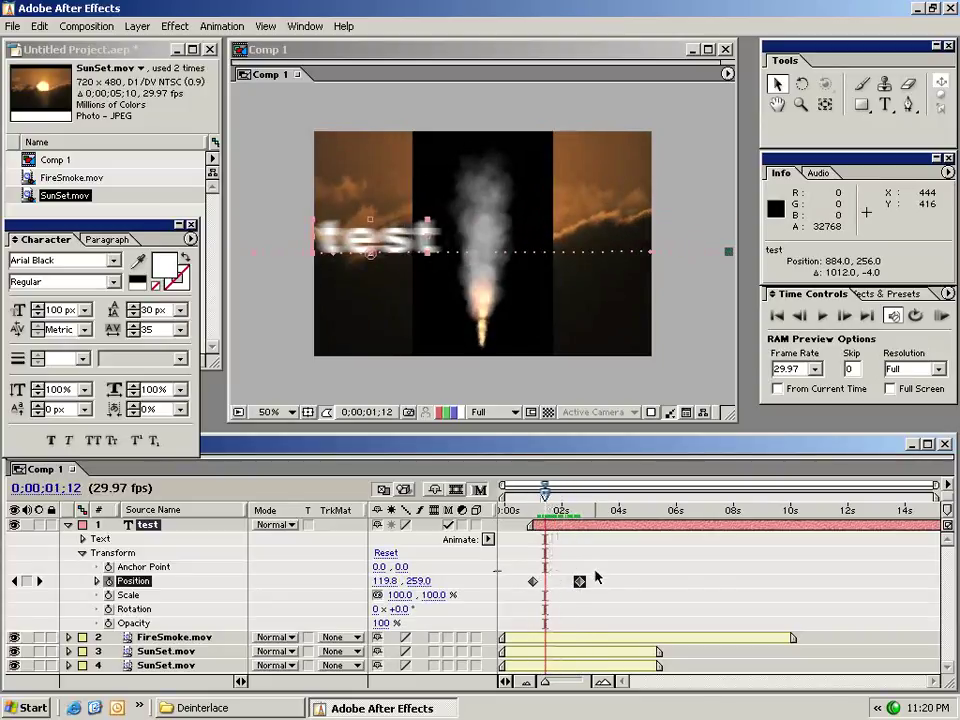
{"action": "left_click", "coordinate": [597, 585]}
{"action": "left_click", "coordinate": [550, 507]}
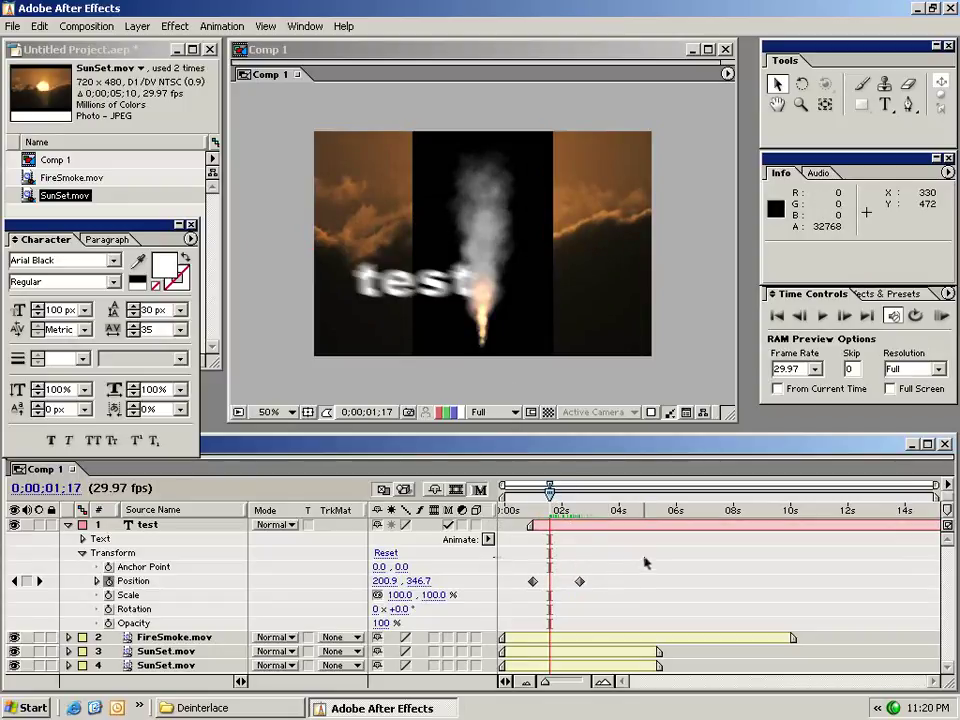
{"action": "left_click_drag", "start_coordinate": [602, 558], "coordinate": [512, 604]}
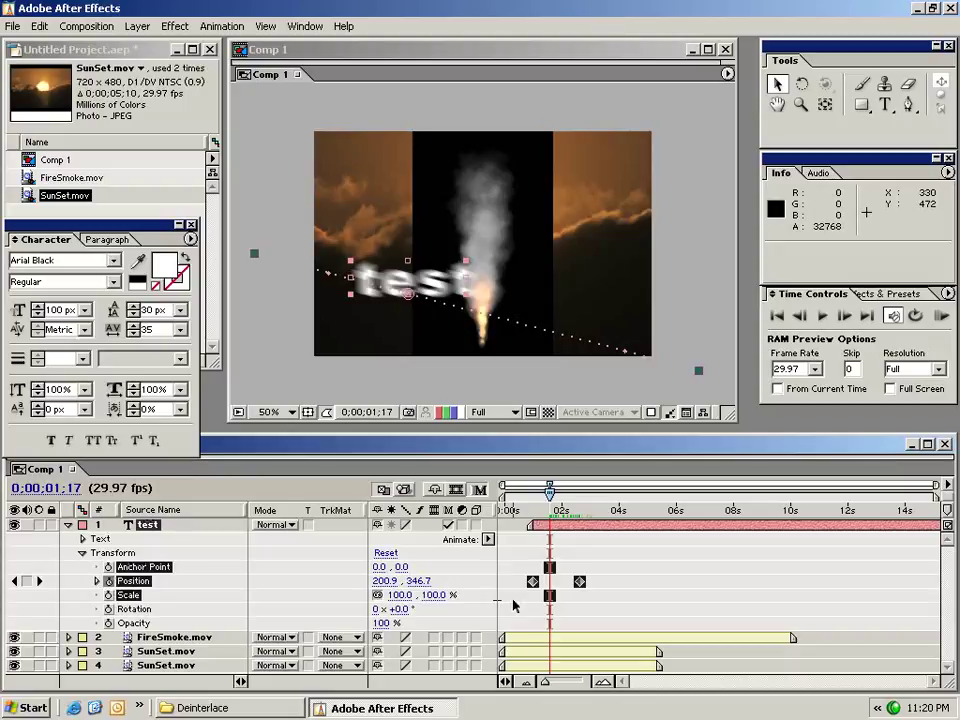
{"action": "key", "text": "Delete"}
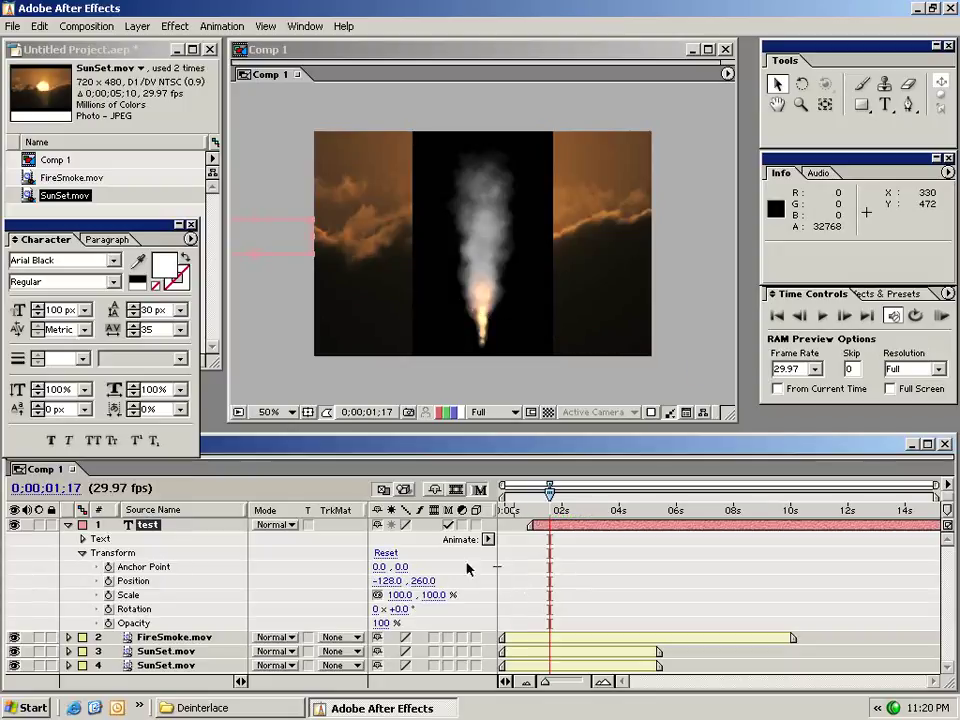
{"action": "left_click", "coordinate": [383, 553]}
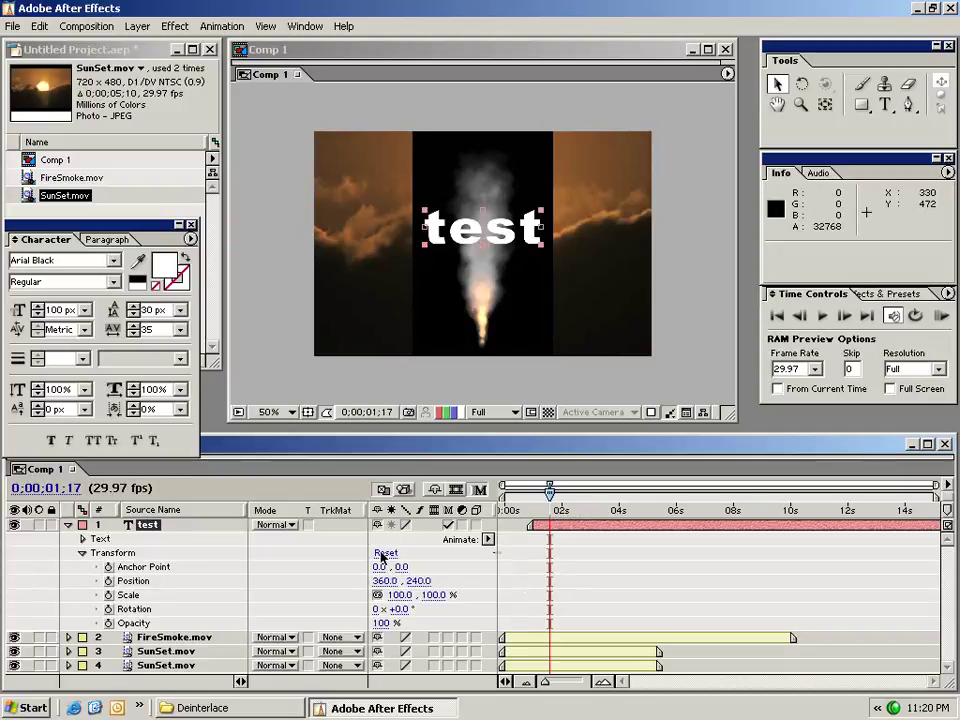
Step: Keyframe the test layer's opacity from 0% at 0;00;01;01 to 100% at 0;00;02;03 and preview the fade-in
{"action": "left_click", "coordinate": [536, 510]}
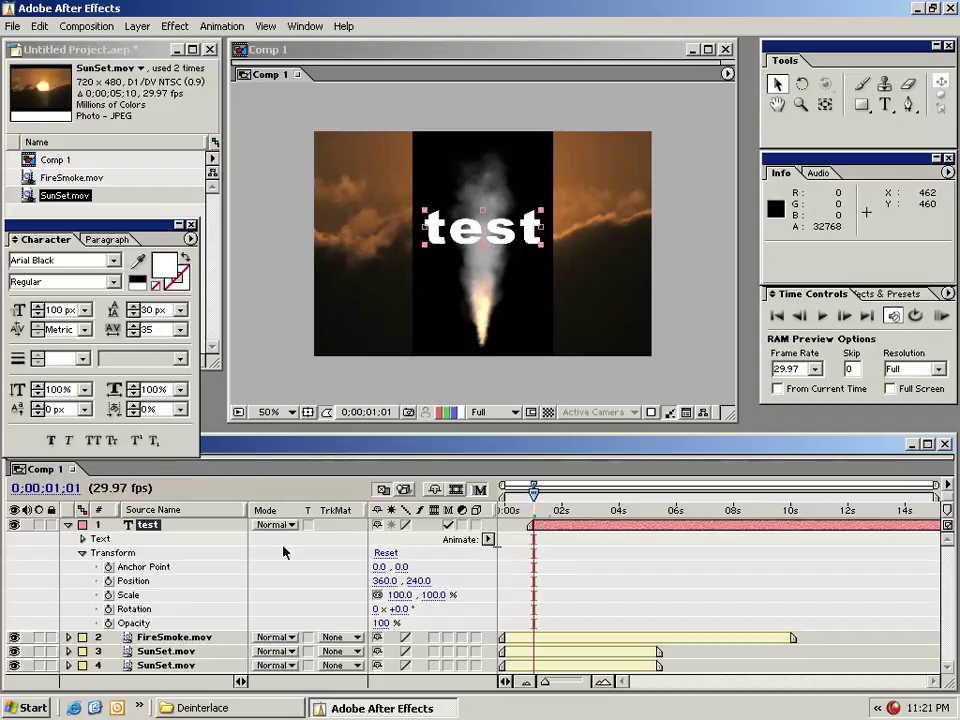
{"action": "left_click", "coordinate": [109, 623]}
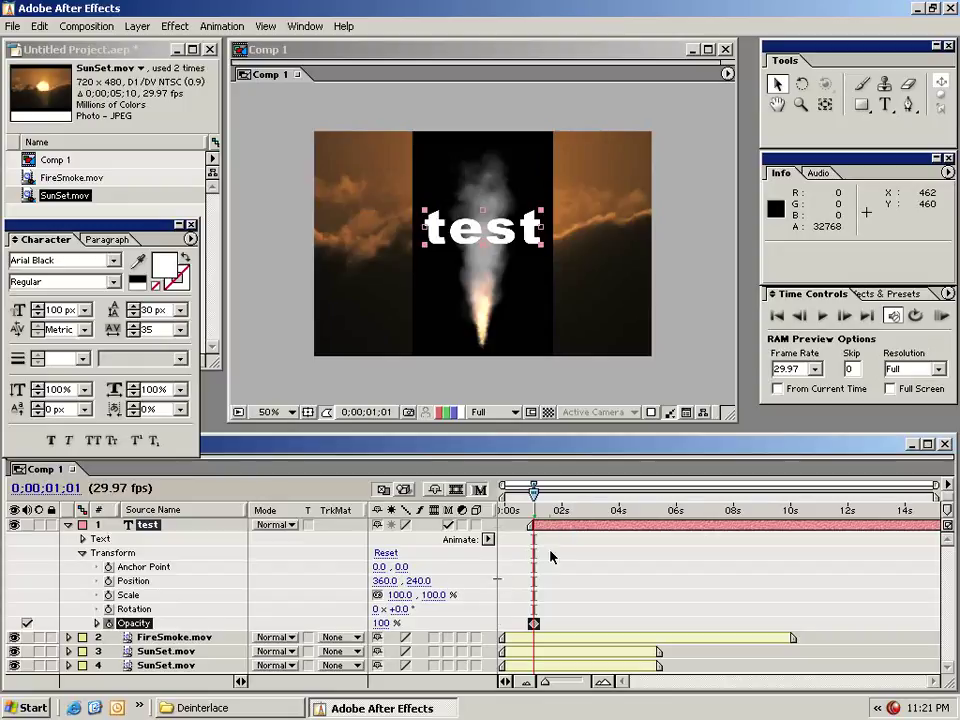
{"action": "left_click", "coordinate": [382, 623]}
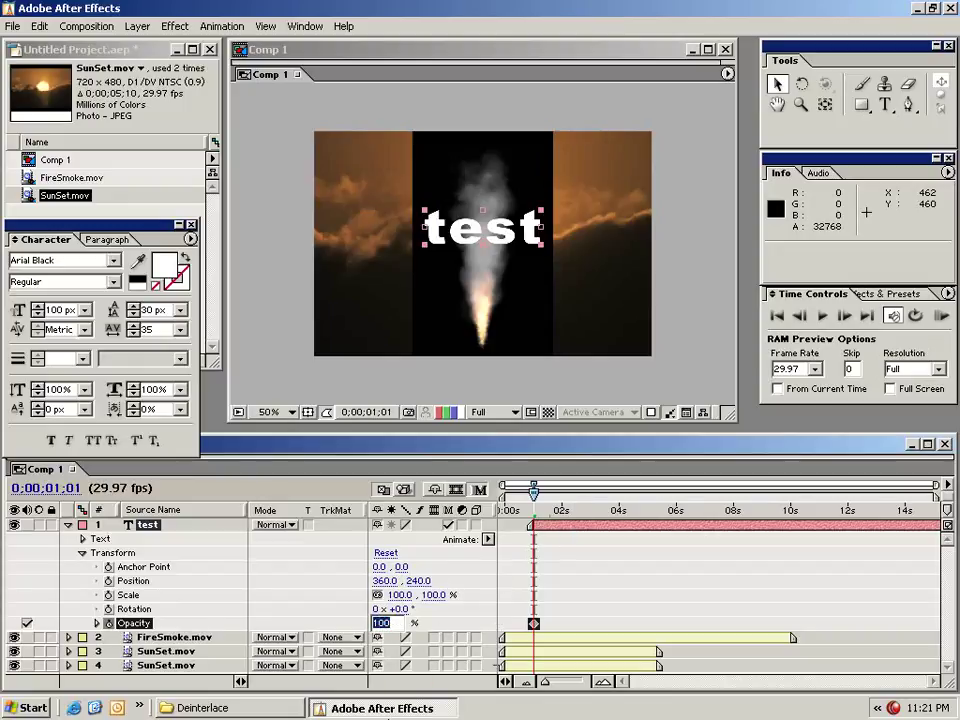
{"action": "type", "text": "0"}
{"action": "key", "text": "Return"}
{"action": "left_click_drag", "start_coordinate": [534, 512], "coordinate": [564, 513]}
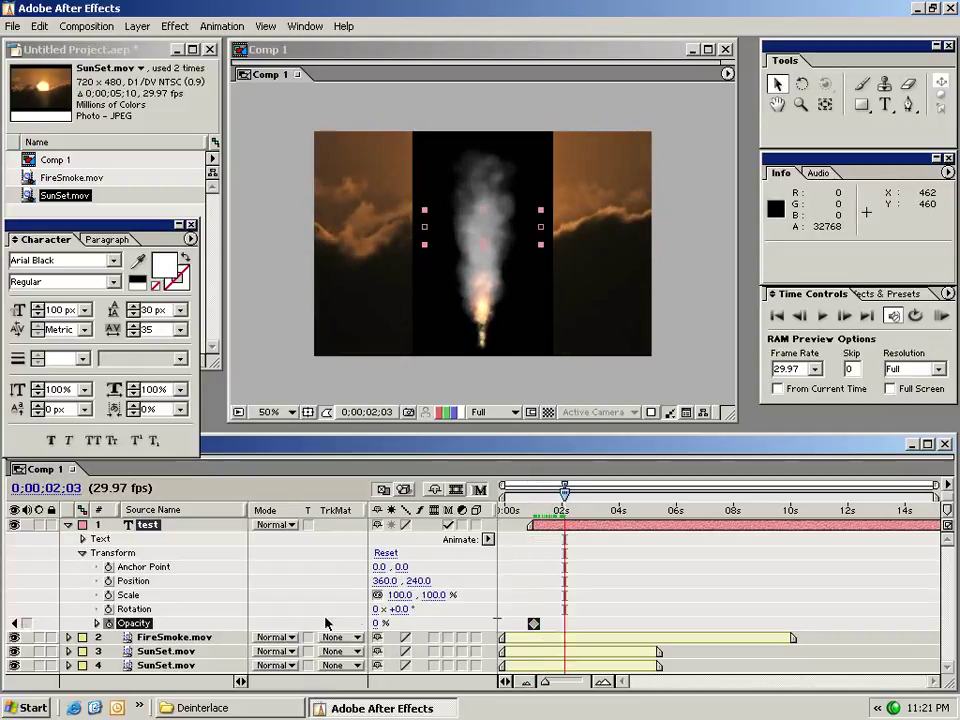
{"action": "left_click_drag", "start_coordinate": [378, 623], "coordinate": [507, 614]}
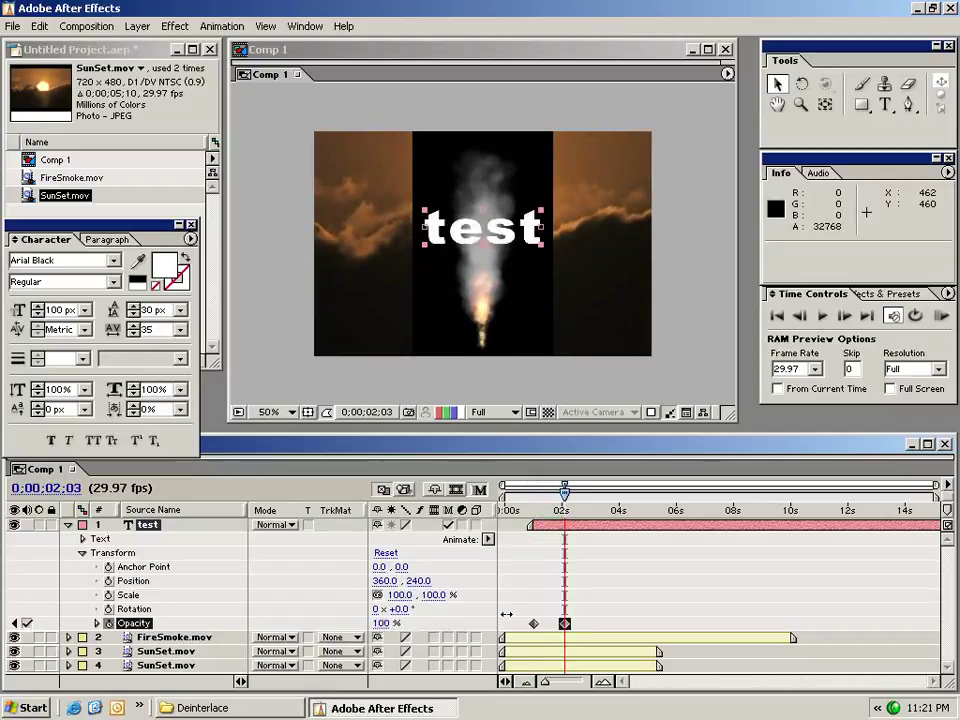
{"action": "left_click", "coordinate": [591, 560]}
{"action": "left_click_drag", "start_coordinate": [527, 511], "coordinate": [570, 508]}
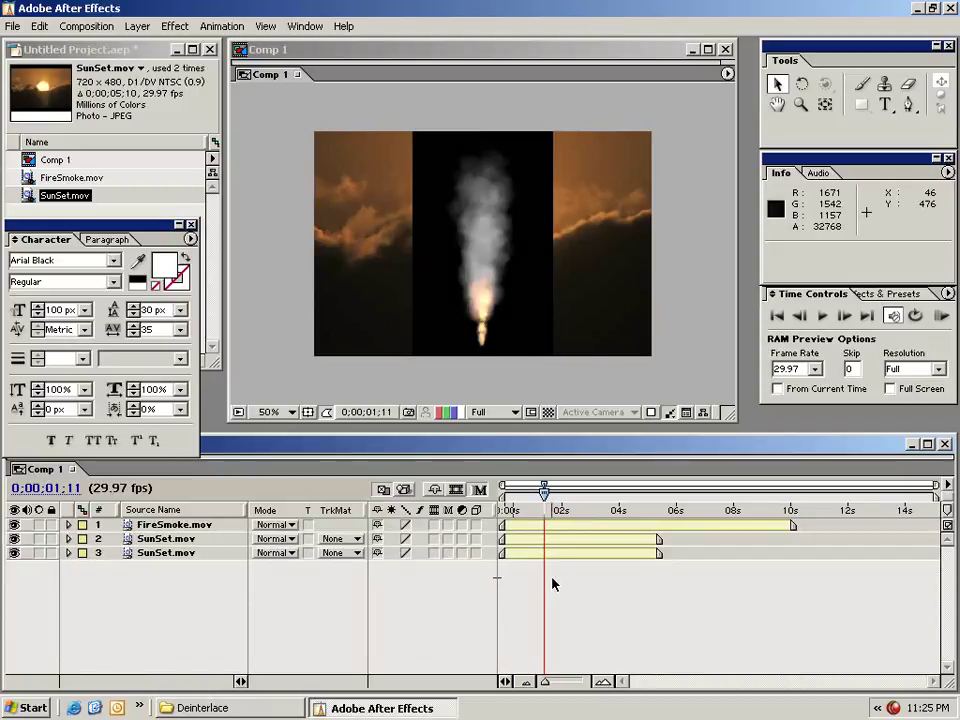
Step: Move the FireSmoke layer out of frame to about 876, 230, and time-stretch the upper SunSet layer to 50%
{"action": "left_click", "coordinate": [468, 308]}
{"action": "left_click_drag", "start_coordinate": [455, 302], "coordinate": [695, 295]}
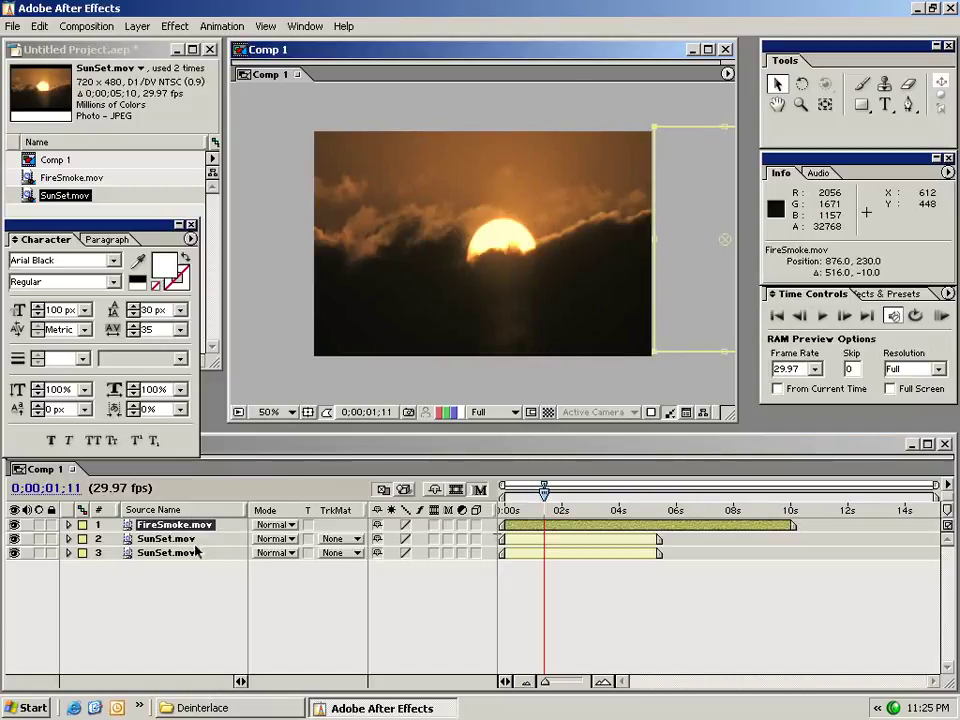
{"action": "left_click", "coordinate": [166, 539]}
{"action": "left_click", "coordinate": [524, 541]}
{"action": "left_click", "coordinate": [138, 26]}
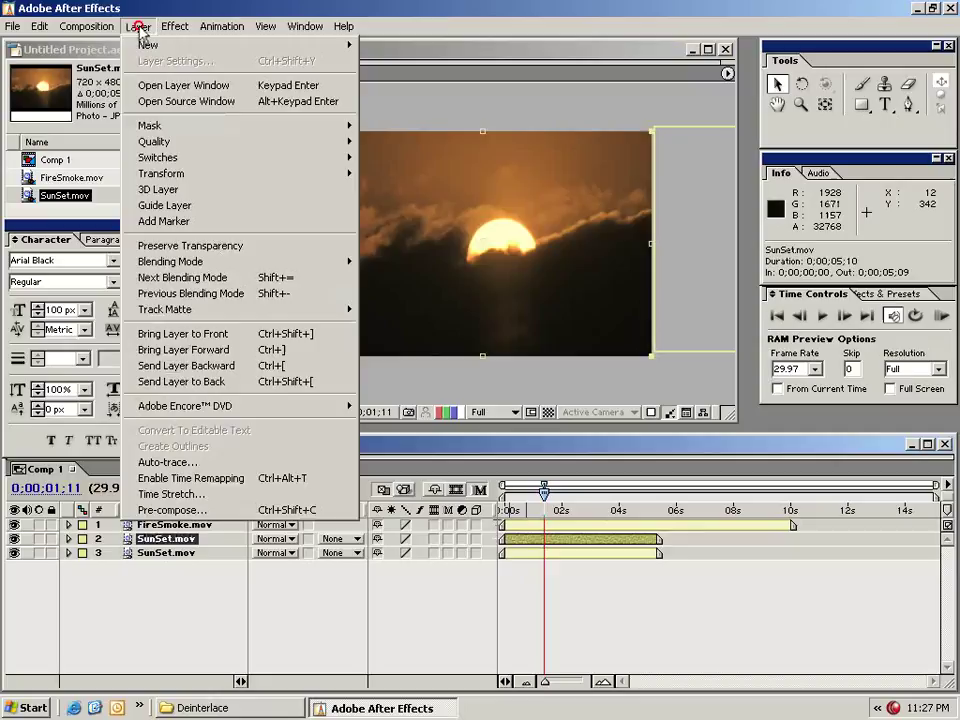
{"action": "left_click", "coordinate": [266, 497]}
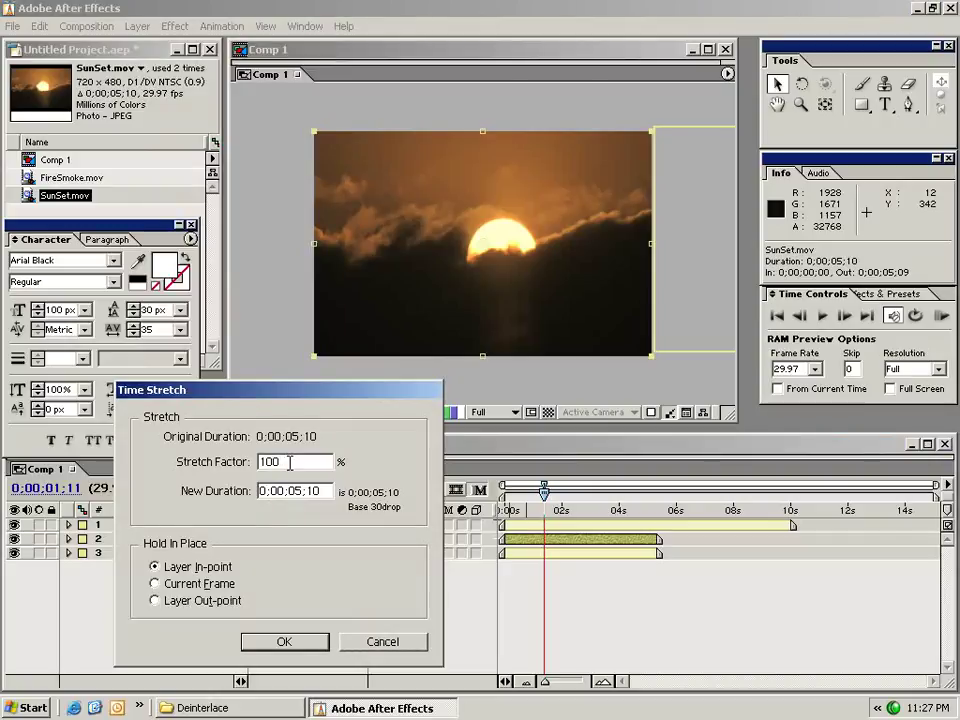
{"action": "left_click_drag", "start_coordinate": [300, 462], "coordinate": [240, 465]}
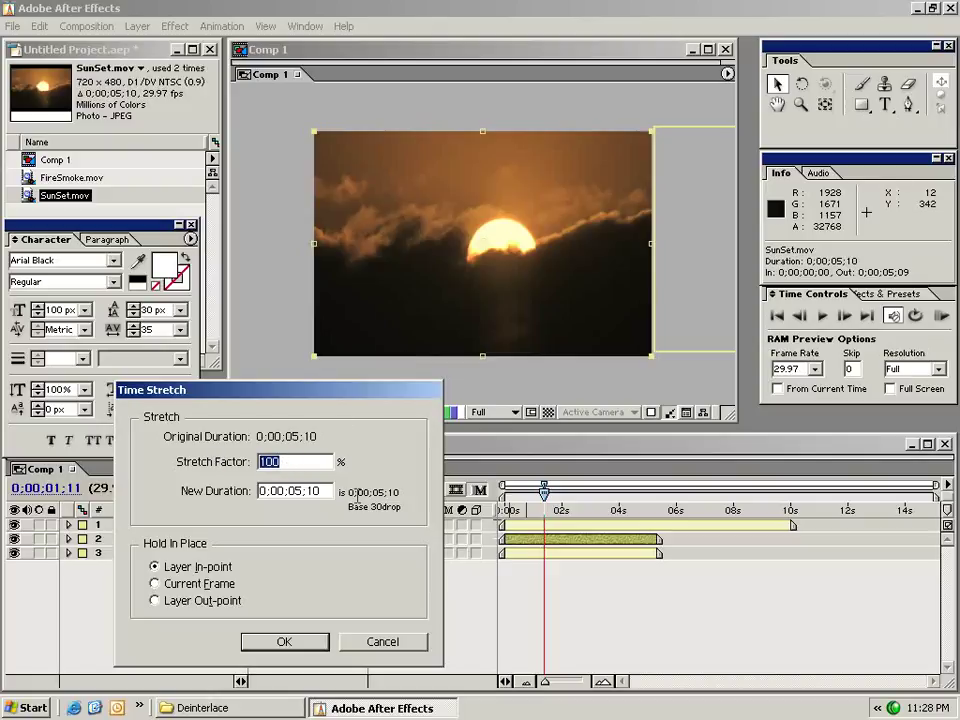
{"action": "type", "text": "50"}
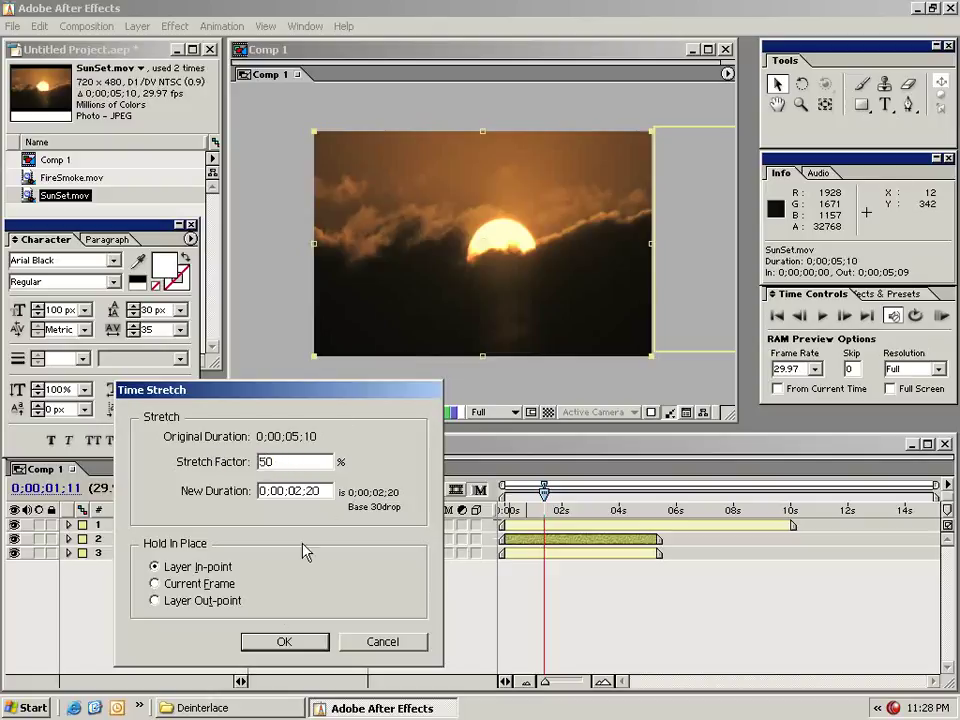
{"action": "left_click", "coordinate": [262, 640]}
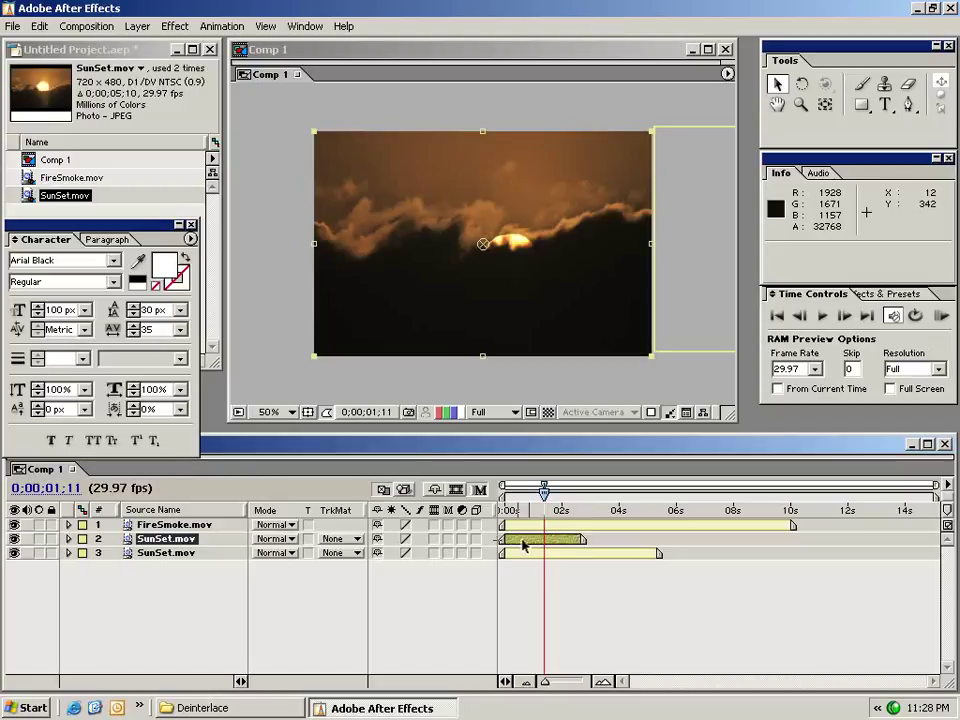
{"action": "mouse_move", "coordinate": [525, 510]}
{"action": "left_mouse_down"}
{"action": "mouse_move", "coordinate": [515, 505]}
{"action": "mouse_move", "coordinate": [578, 510]}
{"action": "mouse_move", "coordinate": [519, 510]}
{"action": "left_mouse_up"}
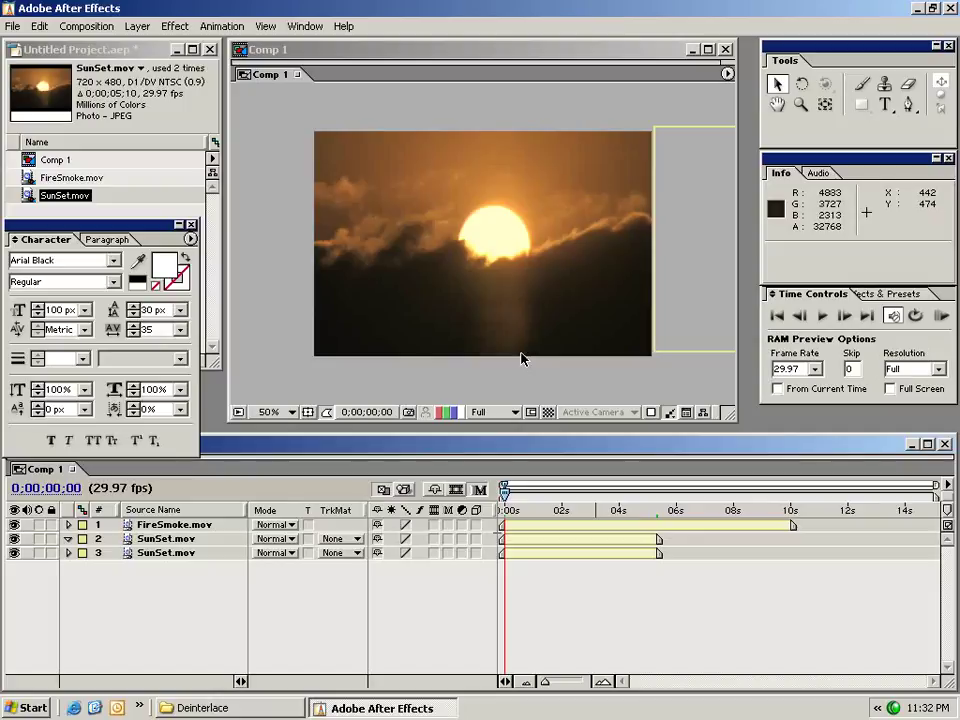
Step: Delete the lower SunSet layer and the FireSmoke layer from the composition
{"action": "left_click", "coordinate": [160, 553]}
{"action": "key", "text": "Delete"}
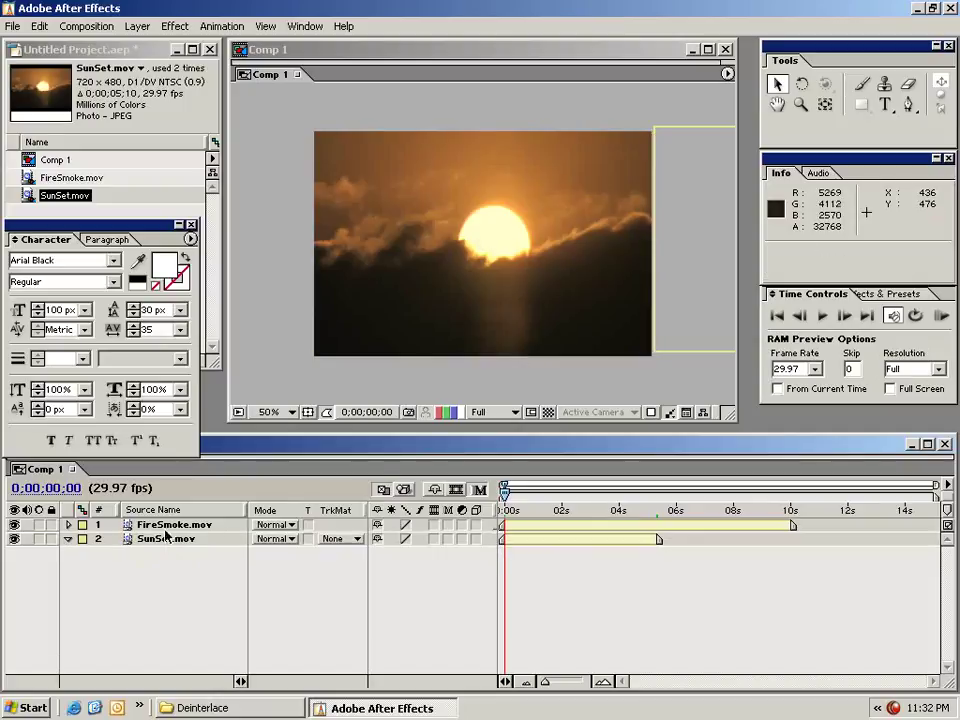
{"action": "left_click", "coordinate": [172, 525]}
{"action": "key", "text": "Delete"}
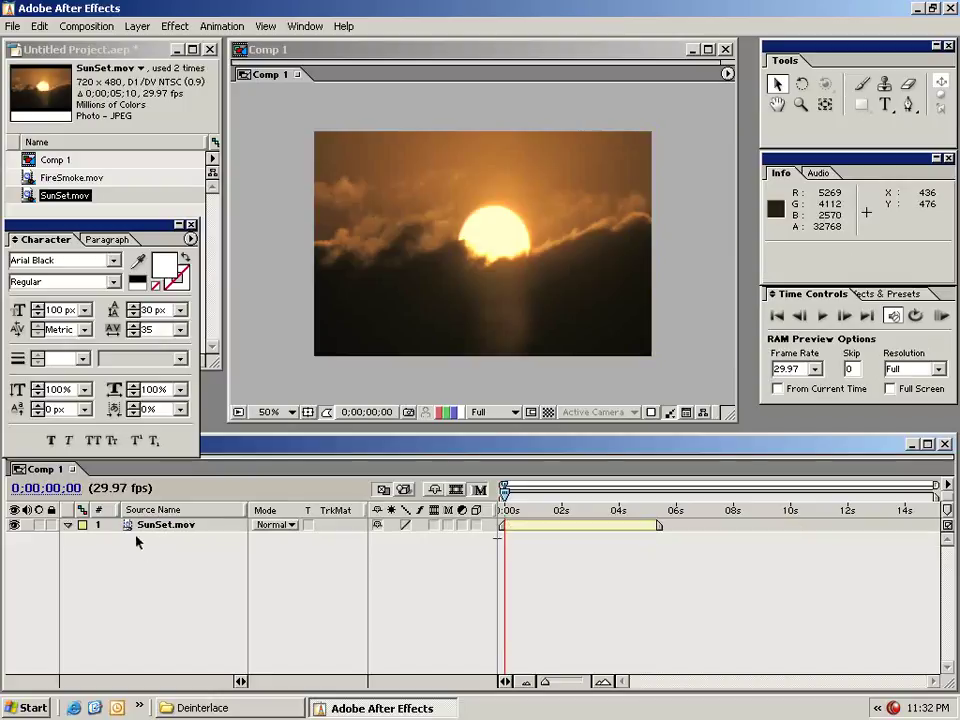
{"action": "mouse_move", "coordinate": [510, 530]}
{"action": "left_mouse_down"}
{"action": "mouse_move", "coordinate": [559, 512]}
{"action": "mouse_move", "coordinate": [655, 514]}
{"action": "mouse_move", "coordinate": [503, 532]}
{"action": "left_mouse_up"}
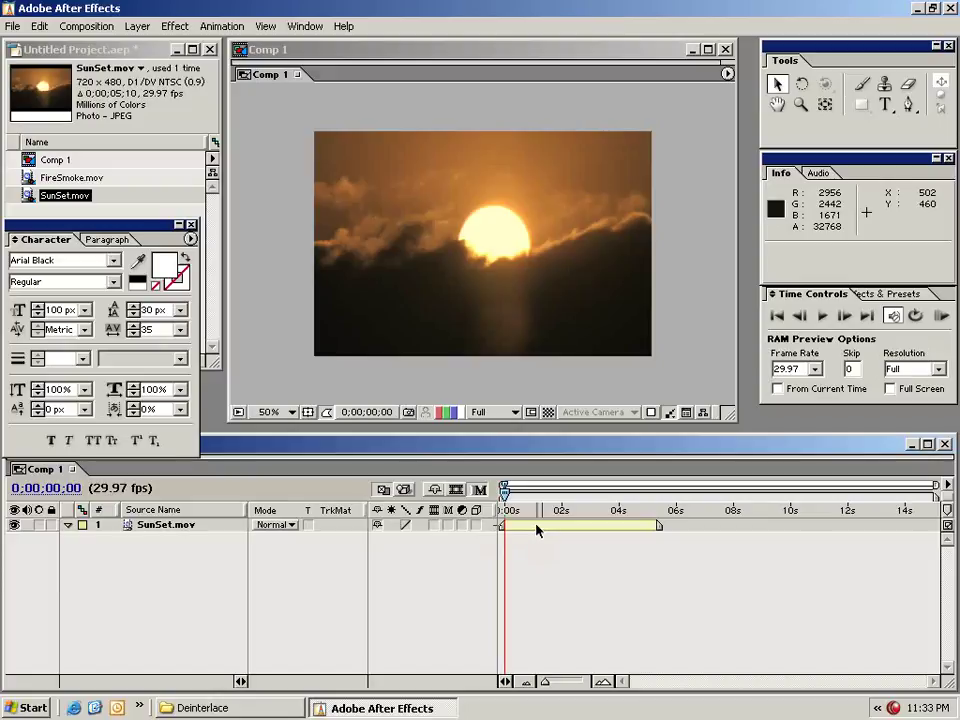
Step: Draw a rectangular mask on the SunSet layer from about 36, 40 to about 506, 328, enclosing the sun
{"action": "left_click", "coordinate": [537, 530]}
{"action": "left_click", "coordinate": [862, 105]}
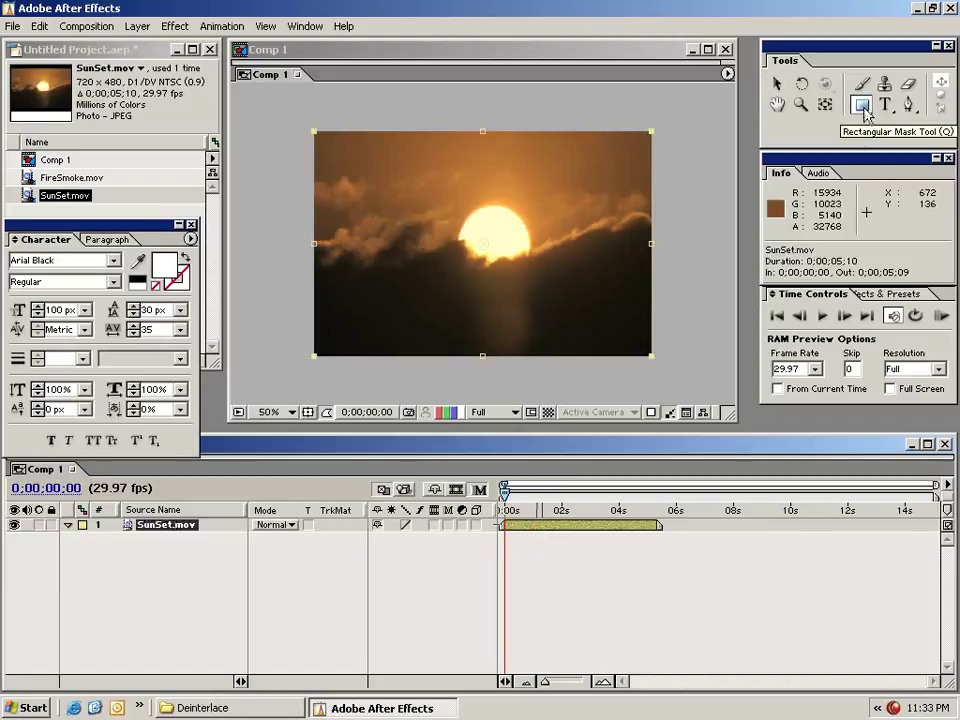
{"action": "left_click", "coordinate": [330, 150]}
{"action": "left_click_drag", "start_coordinate": [330, 150], "coordinate": [551, 285]}
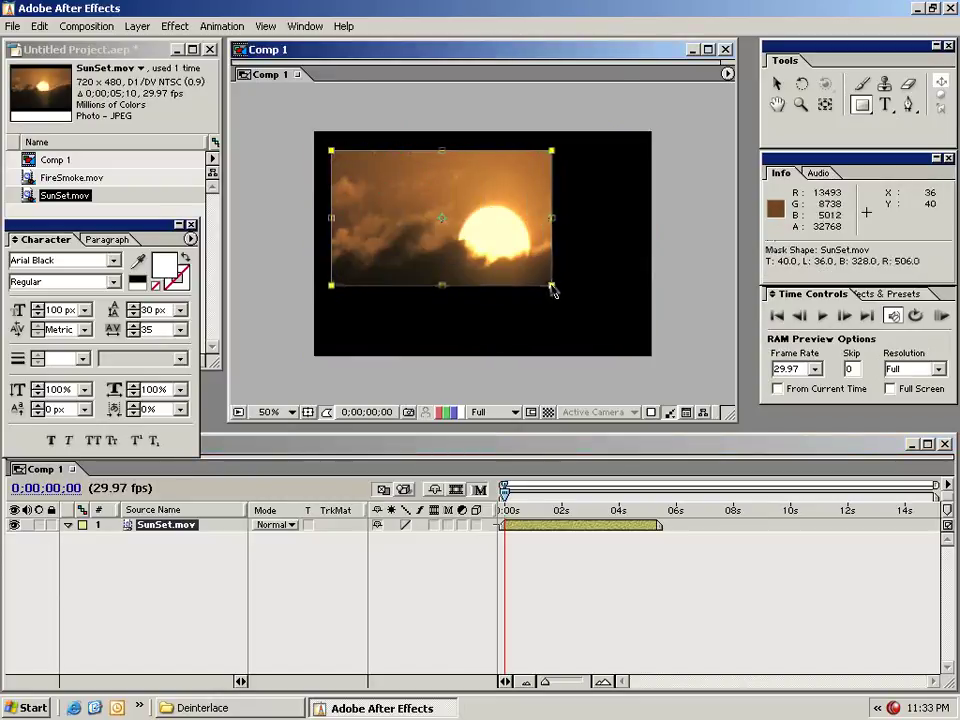
{"action": "left_click", "coordinate": [777, 84]}
Step: Expand the SunSet layer's mask properties, try the Subtract mask mode, and switch it back to Add
{"action": "left_click", "coordinate": [147, 513]}
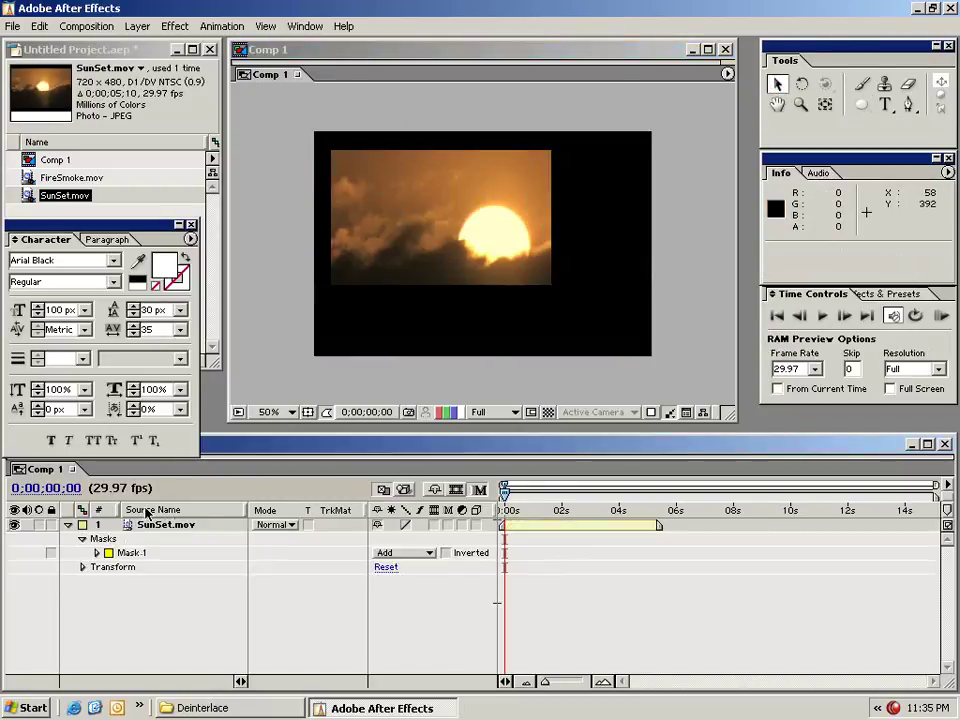
{"action": "left_click", "coordinate": [96, 553]}
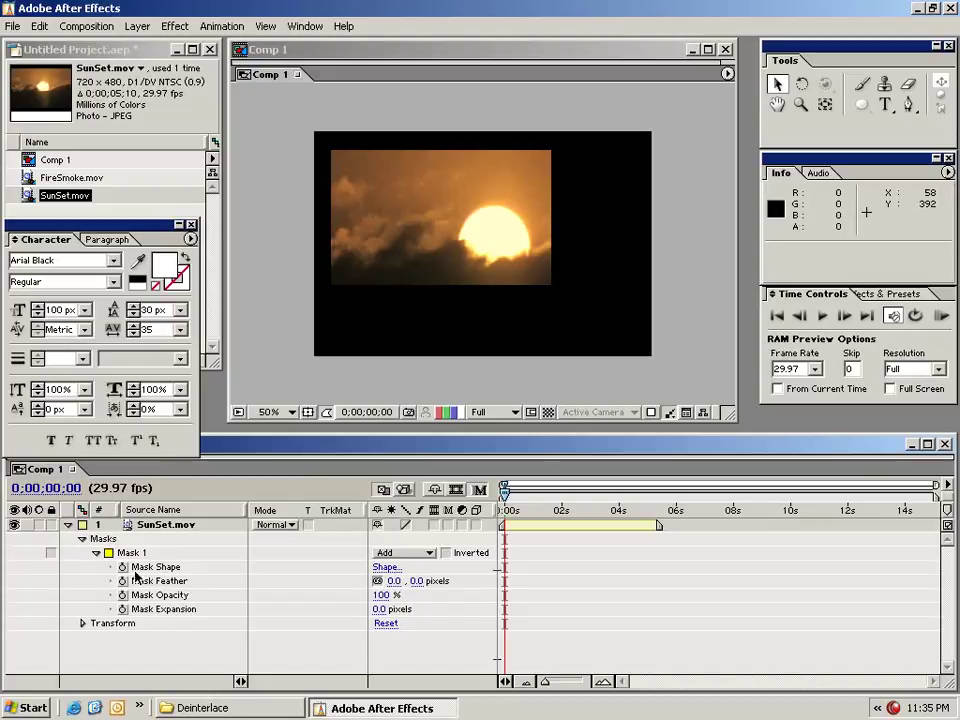
{"action": "left_click", "coordinate": [398, 555]}
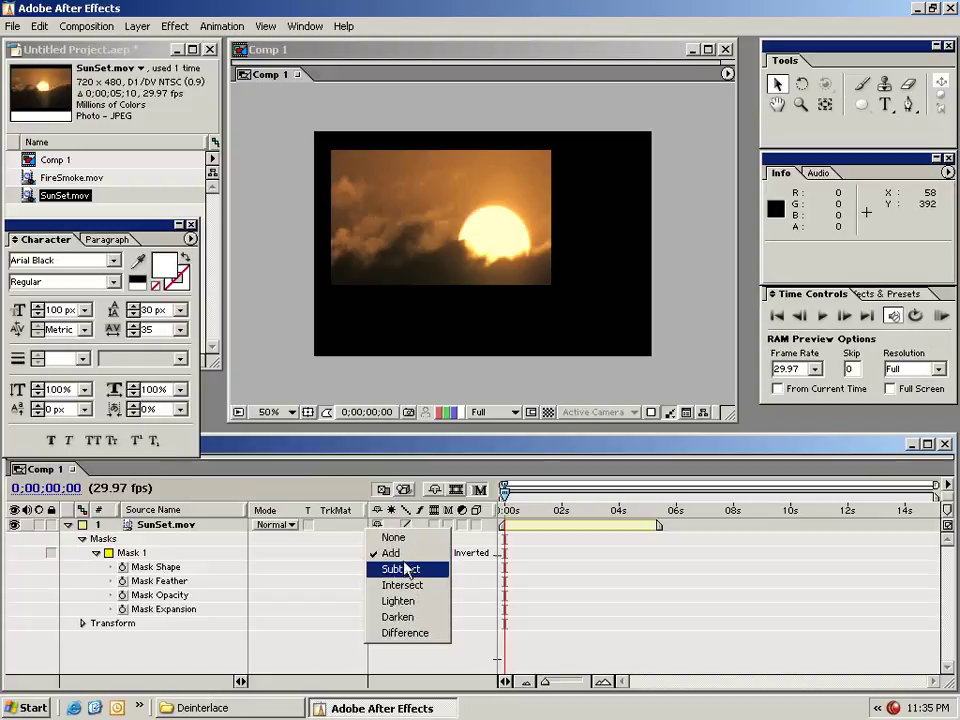
{"action": "left_click", "coordinate": [406, 568]}
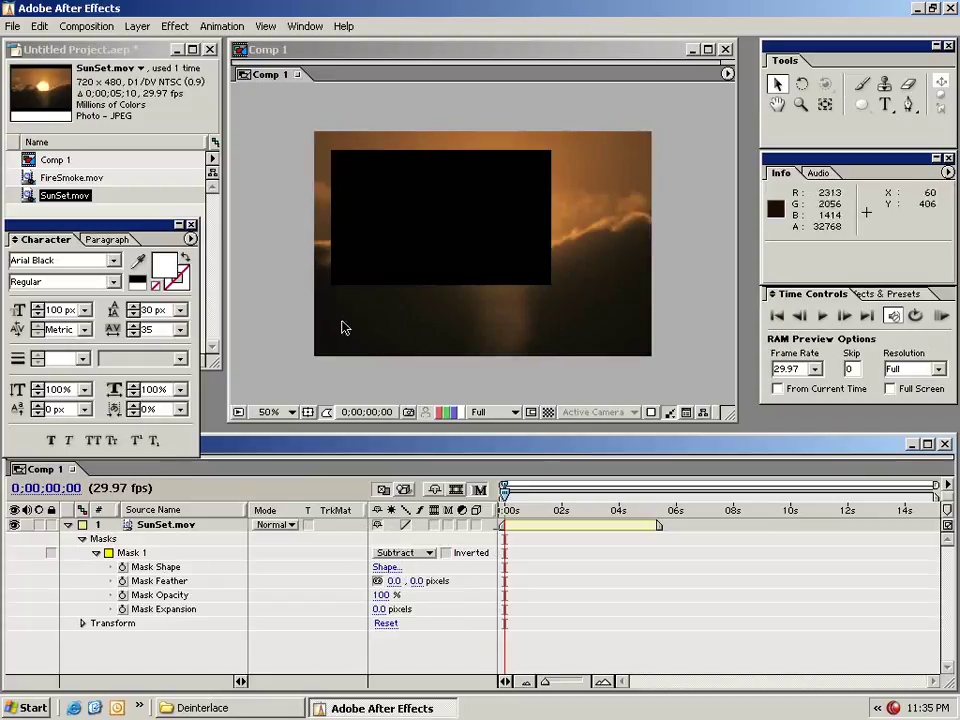
{"action": "left_click", "coordinate": [404, 552]}
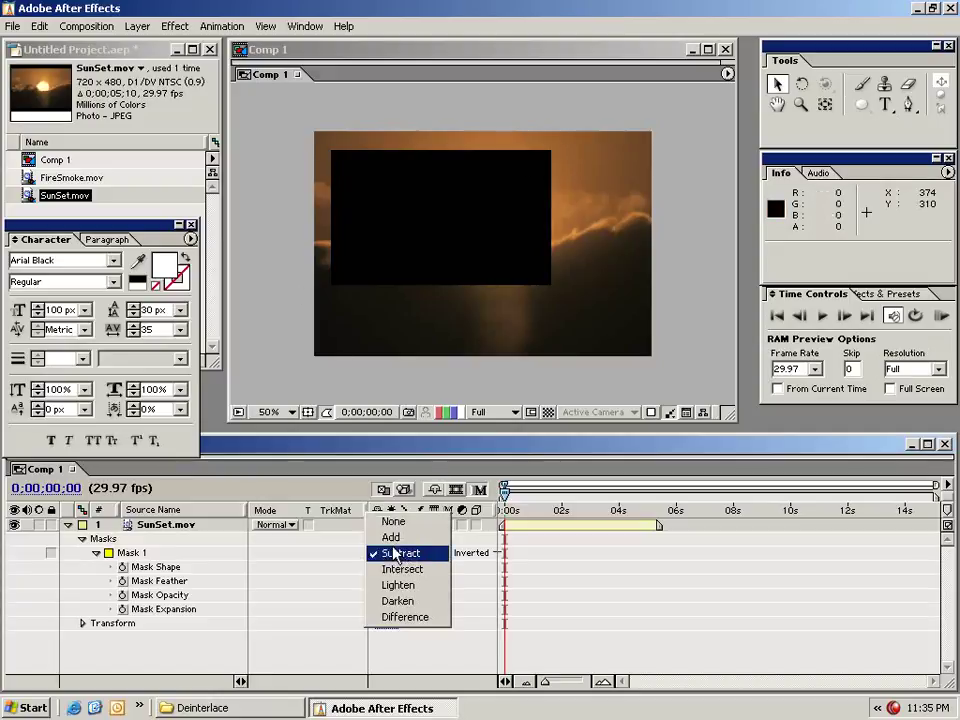
{"action": "left_click", "coordinate": [395, 537]}
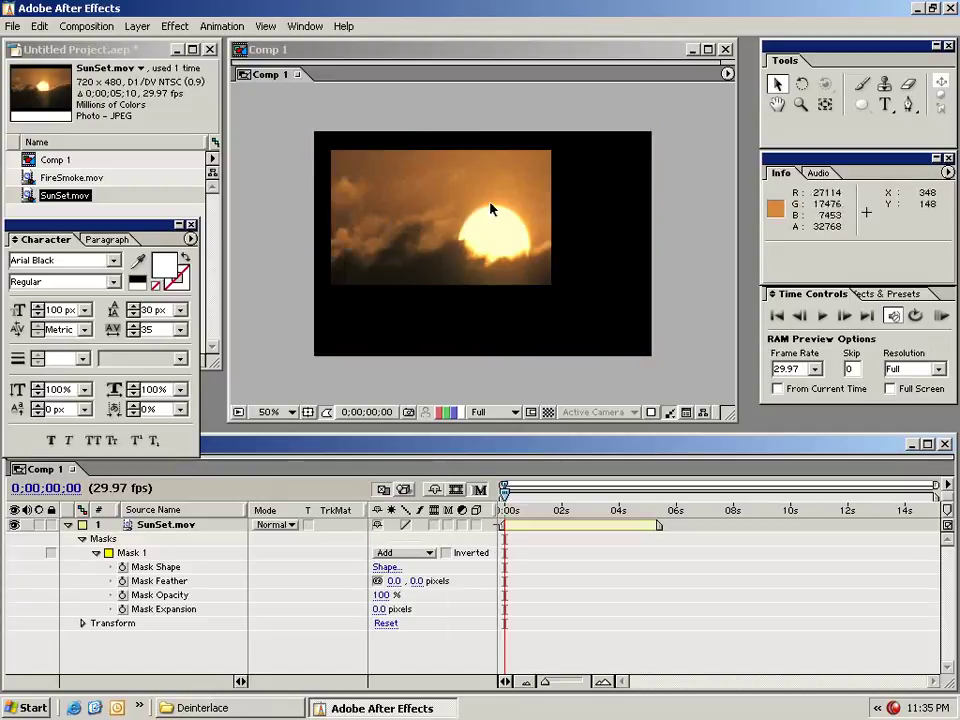
Step: Try out a 31-pixel feather and a 113-pixel expansion on the SunSet mask, and delete the mask
{"action": "left_click_drag", "start_coordinate": [418, 580], "coordinate": [426, 580]}
{"action": "left_click", "coordinate": [132, 553]}
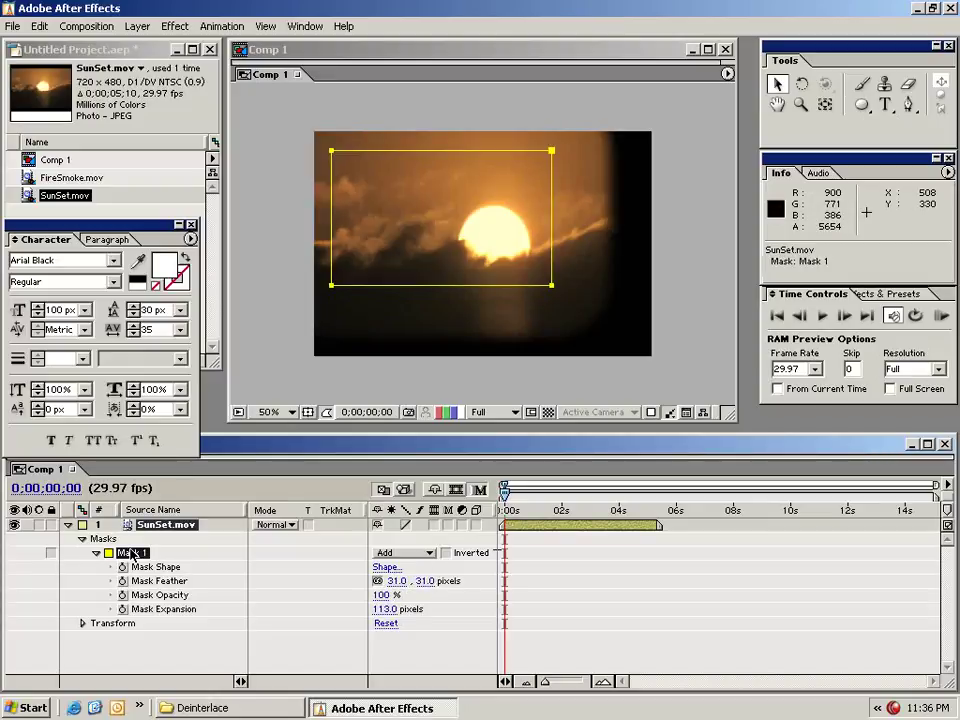
{"action": "key", "text": "Delete"}
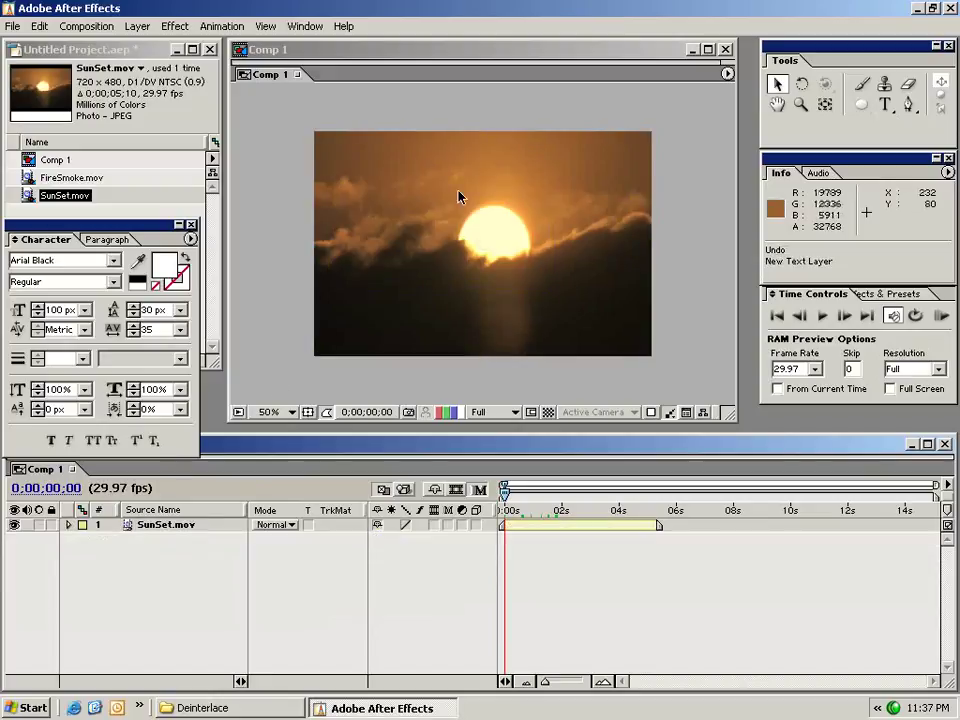
Step: Add a text layer reading "test" over the sunset, move it to about 166, 434, and keep it selected
{"action": "left_click", "coordinate": [885, 104]}
{"action": "left_click", "coordinate": [393, 308]}
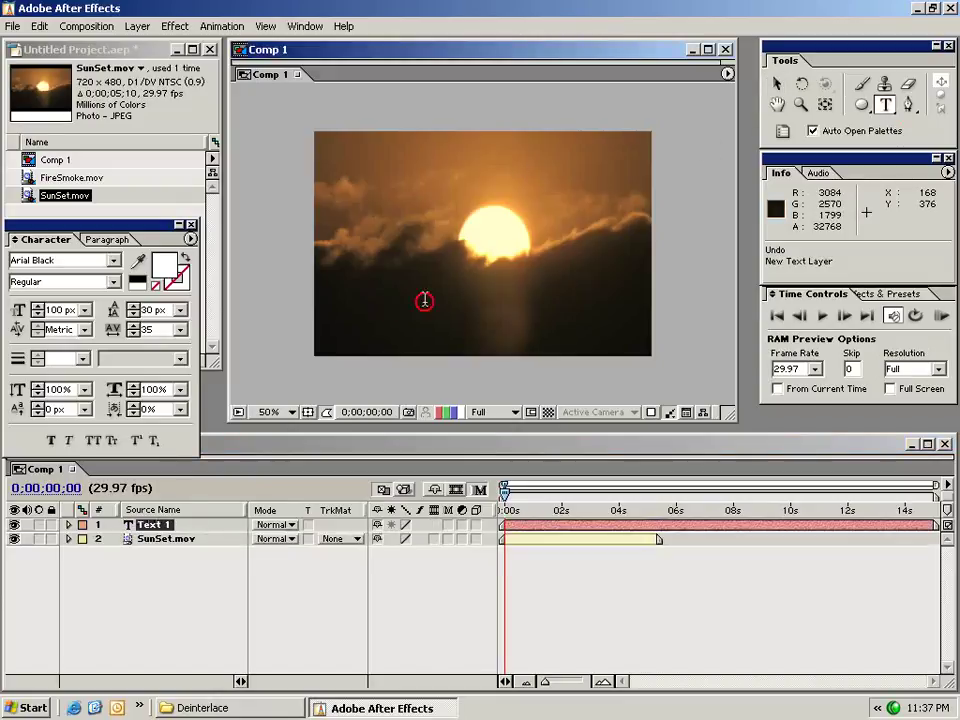
{"action": "type", "text": "test"}
{"action": "left_click", "coordinate": [777, 84]}
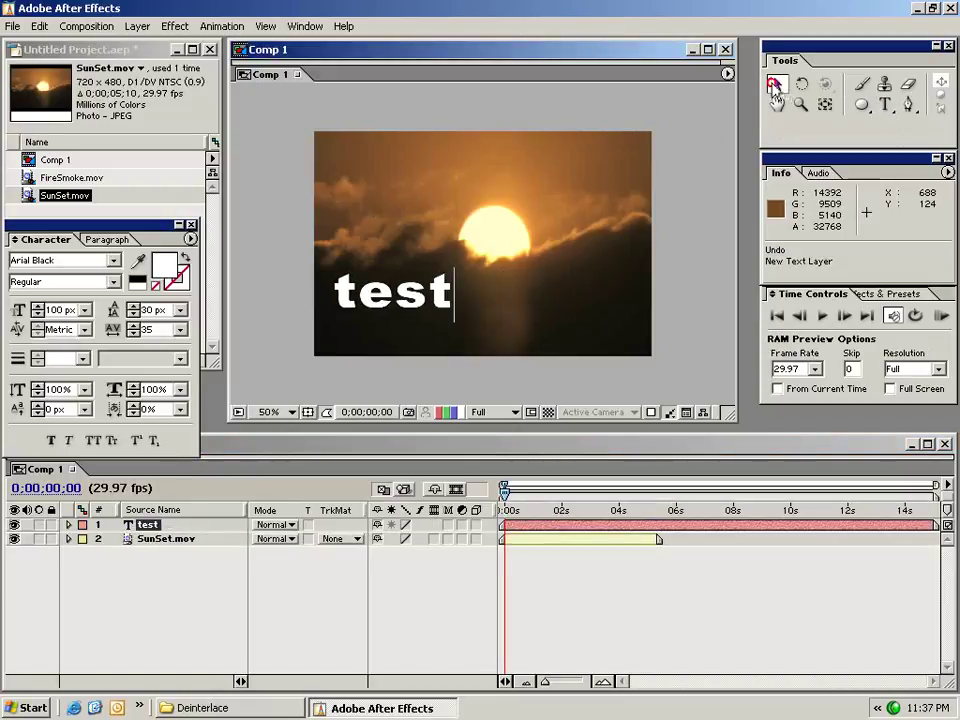
{"action": "left_click_drag", "start_coordinate": [409, 292], "coordinate": [408, 320]}
{"action": "left_click", "coordinate": [553, 525]}
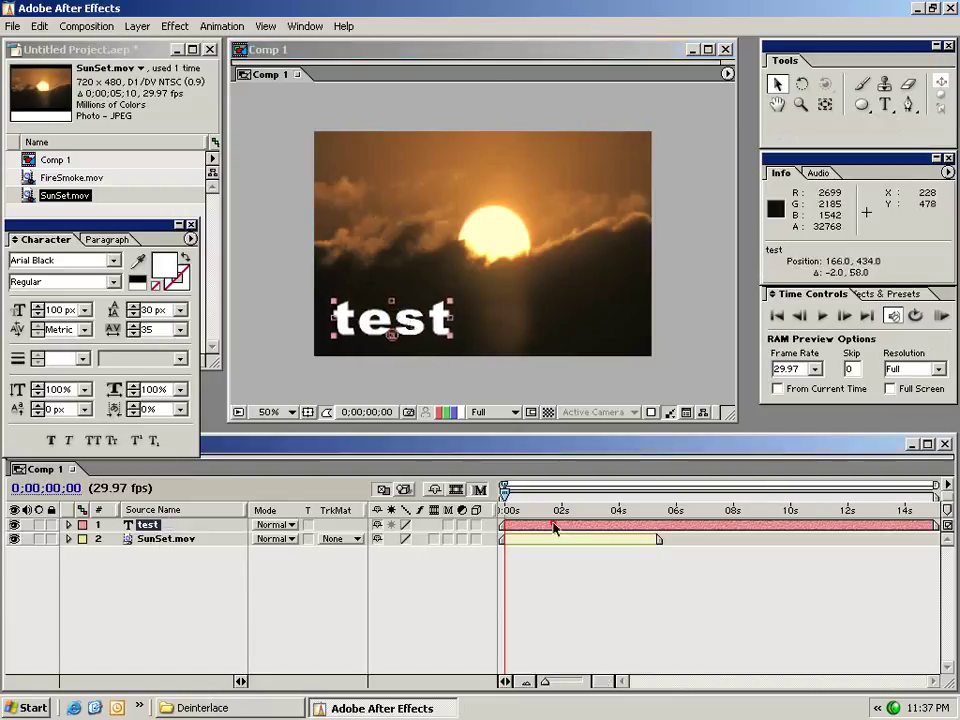
{"action": "left_click", "coordinate": [550, 552]}
{"action": "left_click", "coordinate": [543, 526]}
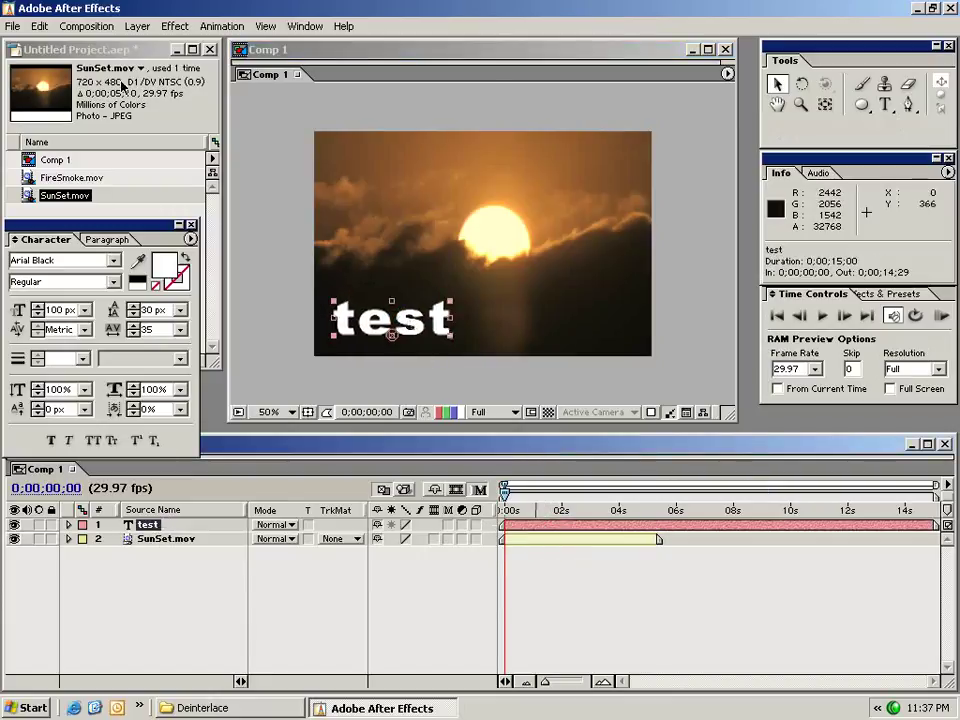
Step: Duplicate the "test" text layer, move the copy across the frame to about 546, 432, and deselect it
{"action": "left_click", "coordinate": [40, 26]}
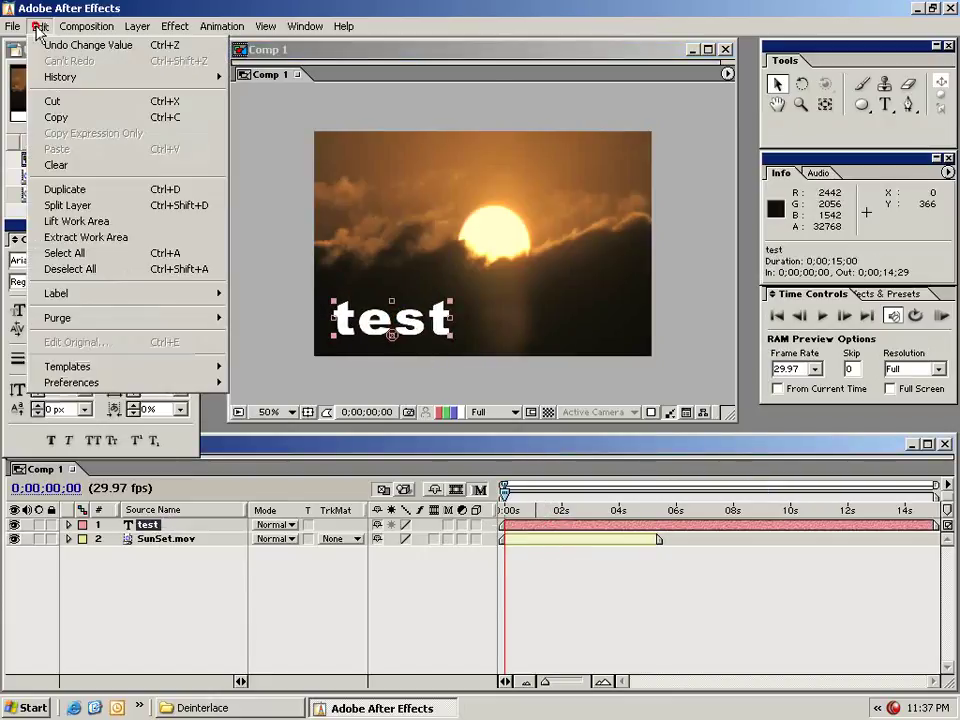
{"action": "left_click", "coordinate": [65, 189]}
{"action": "left_click_drag", "start_coordinate": [426, 328], "coordinate": [608, 333]}
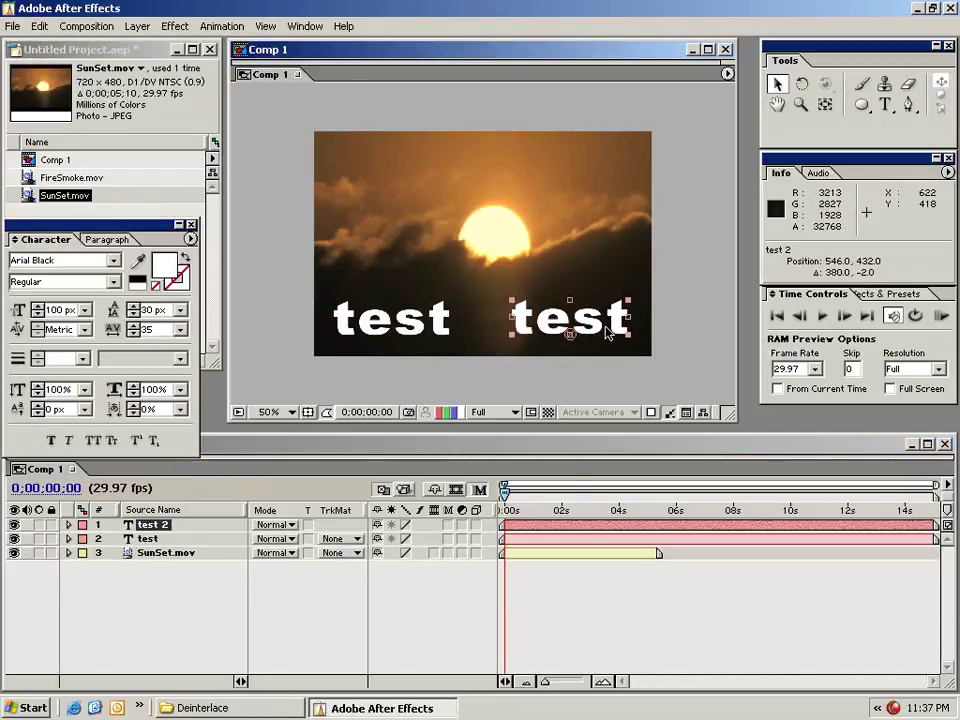
{"action": "left_click", "coordinate": [536, 575]}
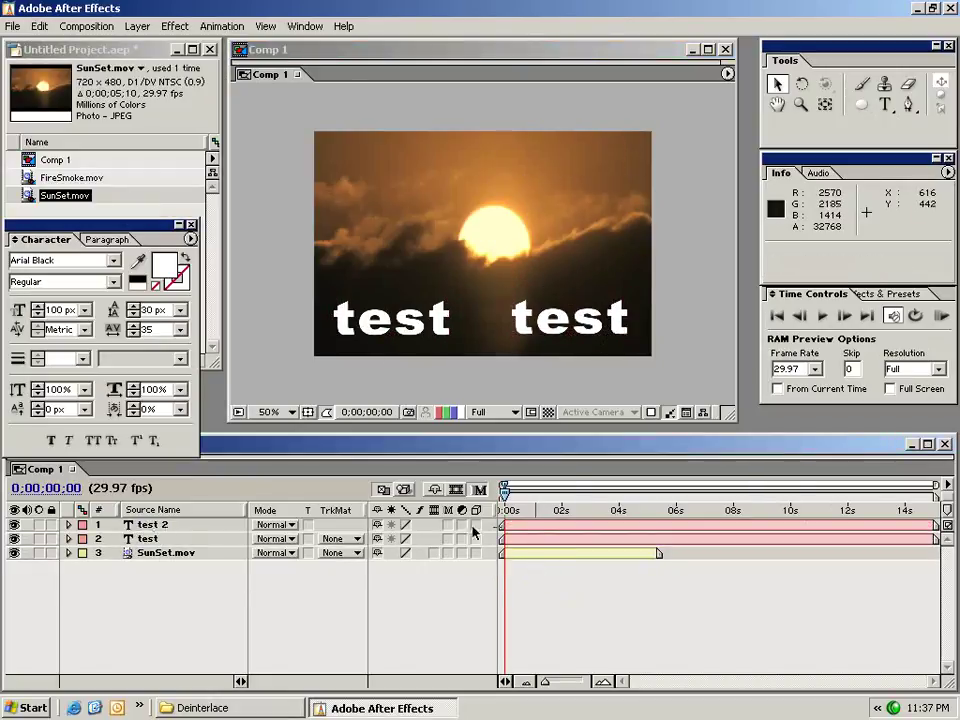
Step: Select all layers in Comp 1 and pre-compose them as "Pre-comp 1", moving all attributes into the new composition
{"action": "left_click", "coordinate": [40, 28]}
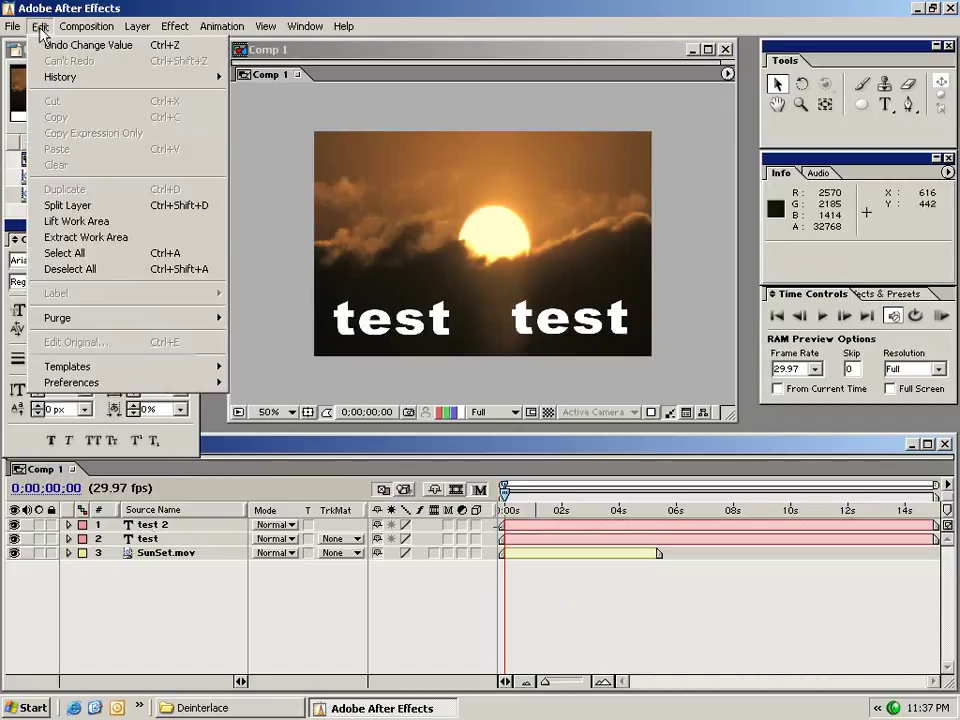
{"action": "left_click", "coordinate": [78, 253]}
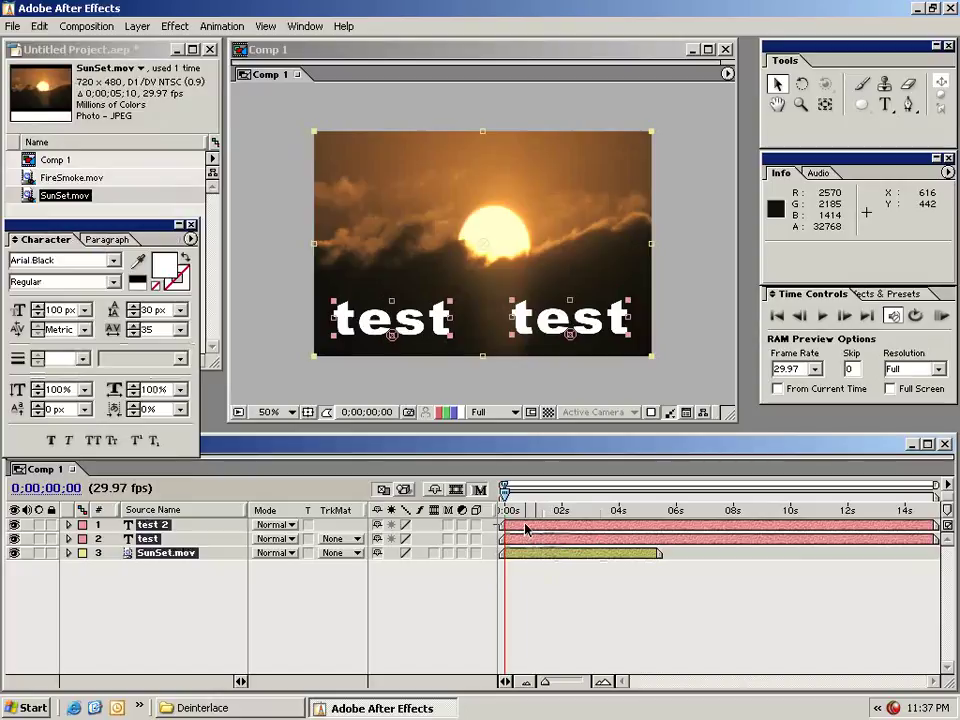
{"action": "left_click", "coordinate": [138, 26]}
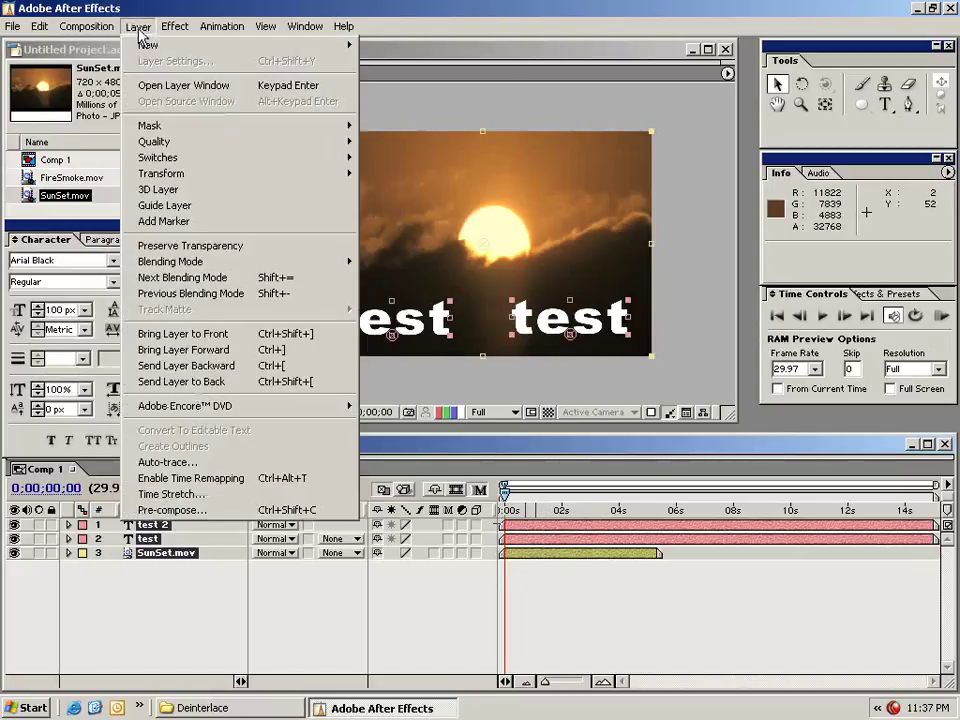
{"action": "left_click", "coordinate": [222, 511]}
{"action": "left_click", "coordinate": [655, 472]}
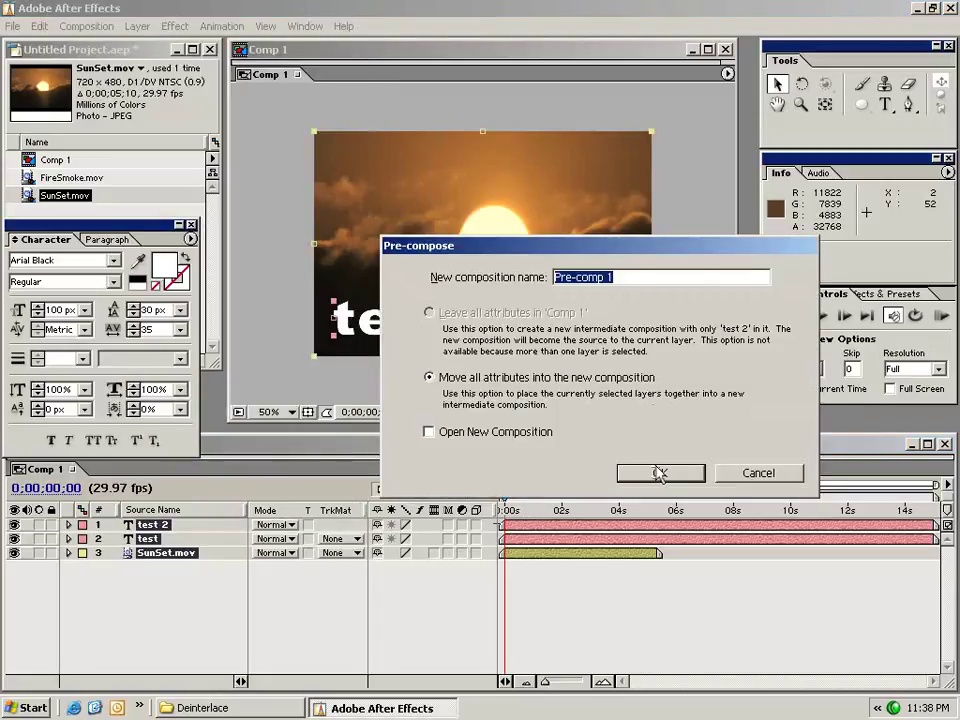
{"action": "left_click", "coordinate": [561, 580]}
Step: Try moving the Pre-comp 1 layer around the frame at 0;00;00;19, and reset its transform
{"action": "left_click_drag", "start_coordinate": [505, 522], "coordinate": [522, 530]}
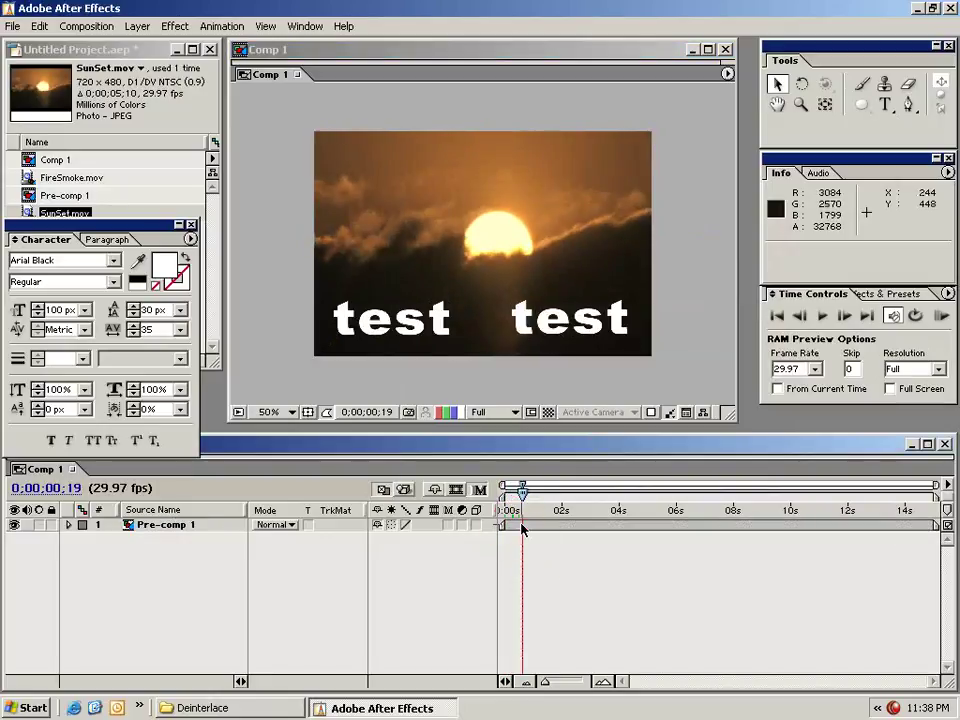
{"action": "left_click", "coordinate": [518, 527]}
{"action": "left_click_drag", "start_coordinate": [447, 328], "coordinate": [418, 283]}
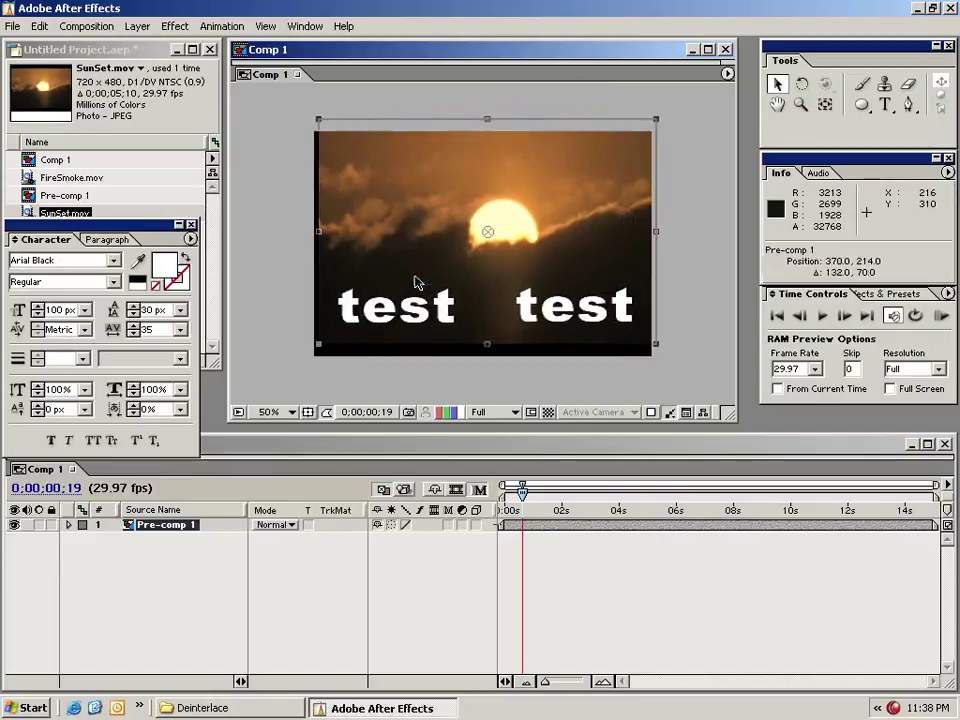
{"action": "key", "text": "ctrl+z"}
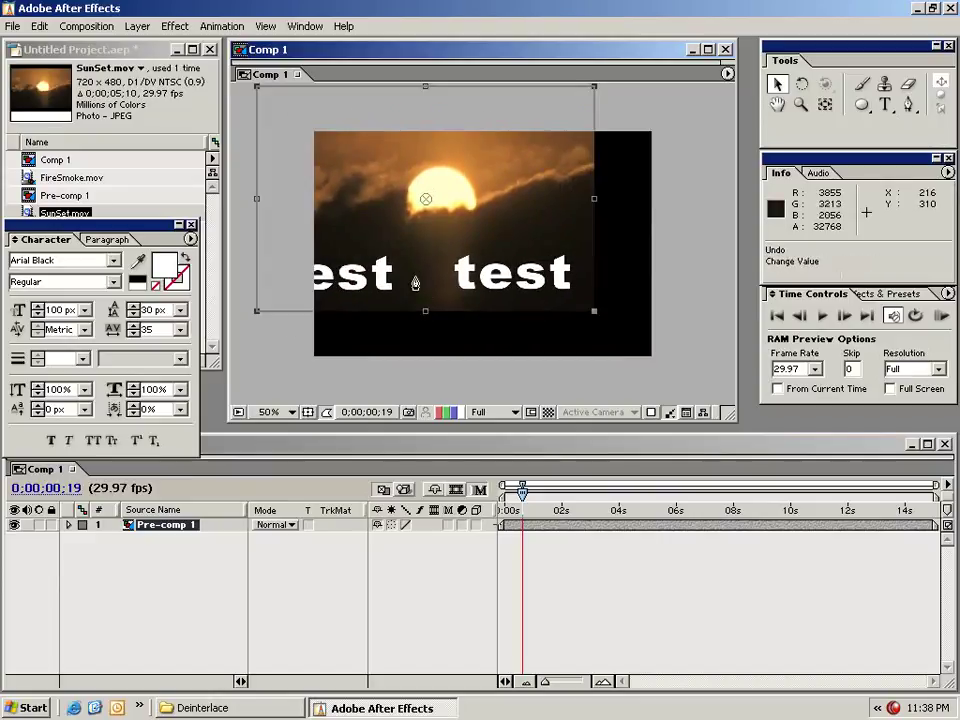
{"action": "key", "text": "ctrl+shift+z"}
{"action": "left_click", "coordinate": [68, 525]}
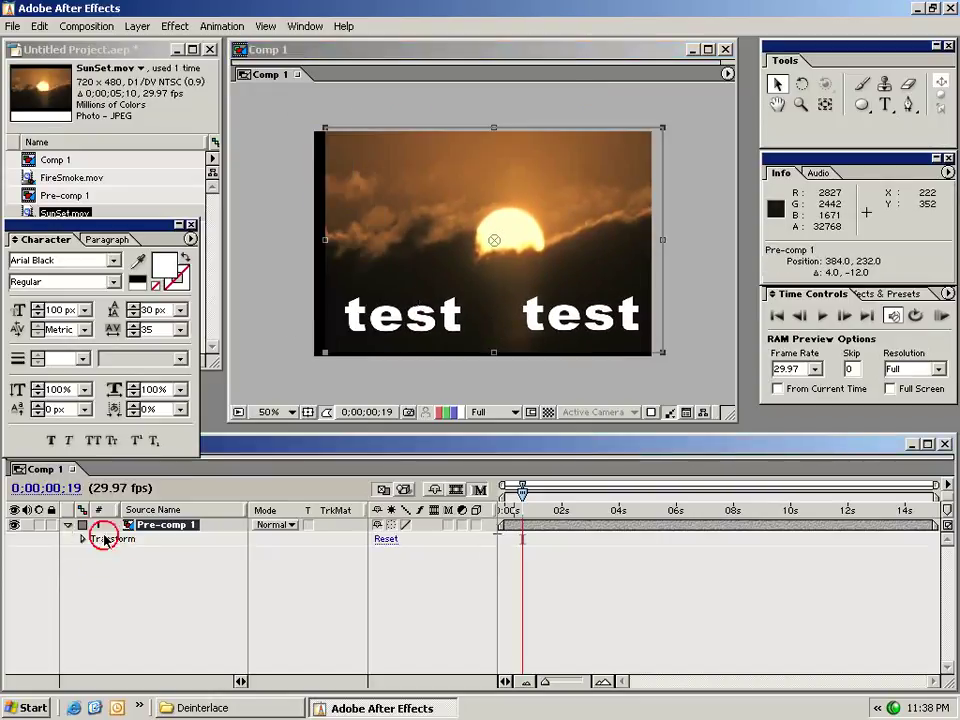
{"action": "left_click", "coordinate": [385, 539]}
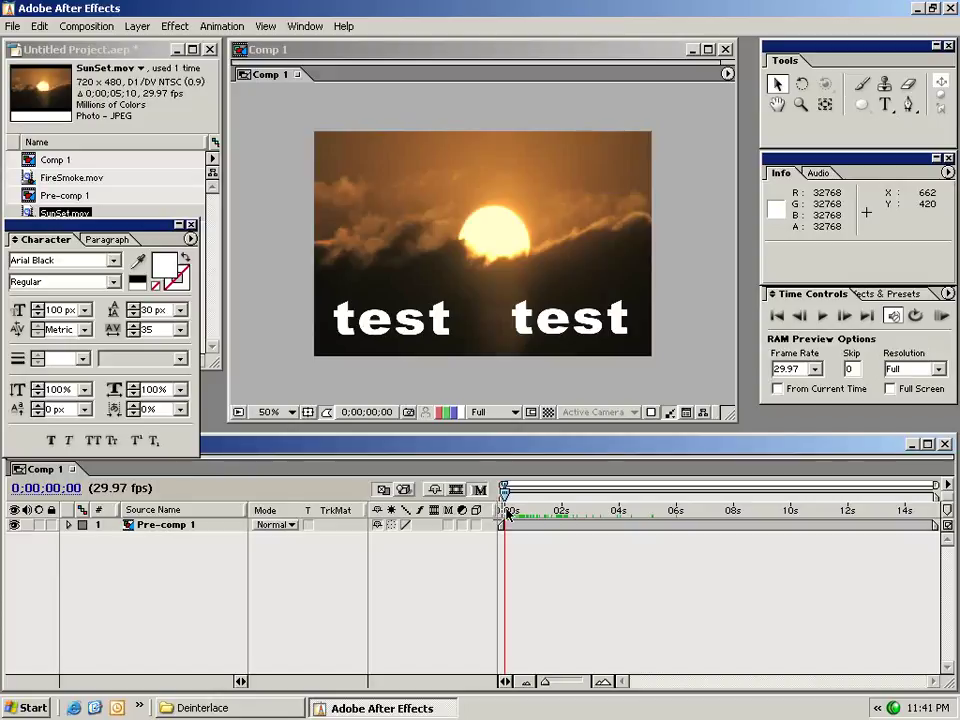
Step: Add Comp 1 to the render queue
{"action": "left_click", "coordinate": [86, 28]}
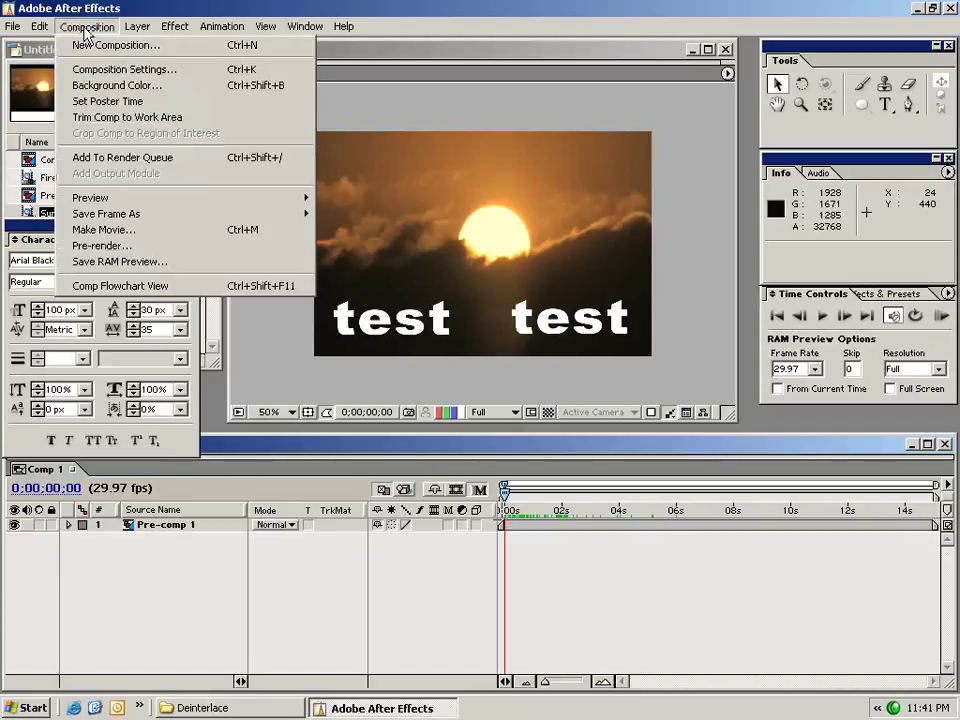
{"action": "left_click", "coordinate": [200, 160]}
{"action": "left_click", "coordinate": [369, 407]}
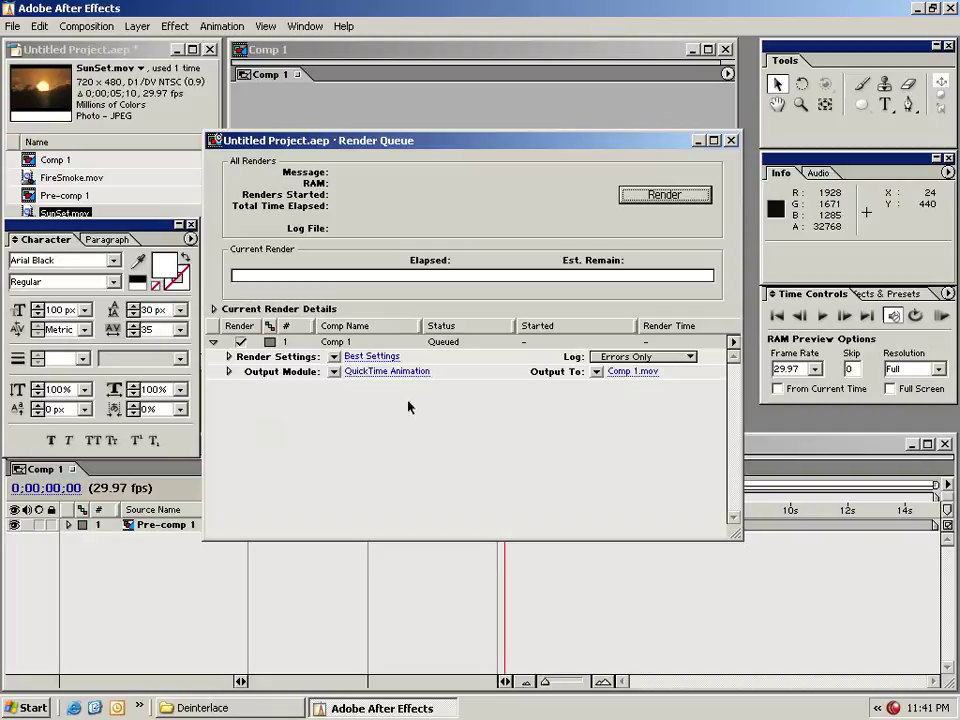
Step: Review the output module's formats and its stretch option, keeping QuickTime Movie with stretch turned off
{"action": "left_click", "coordinate": [381, 370]}
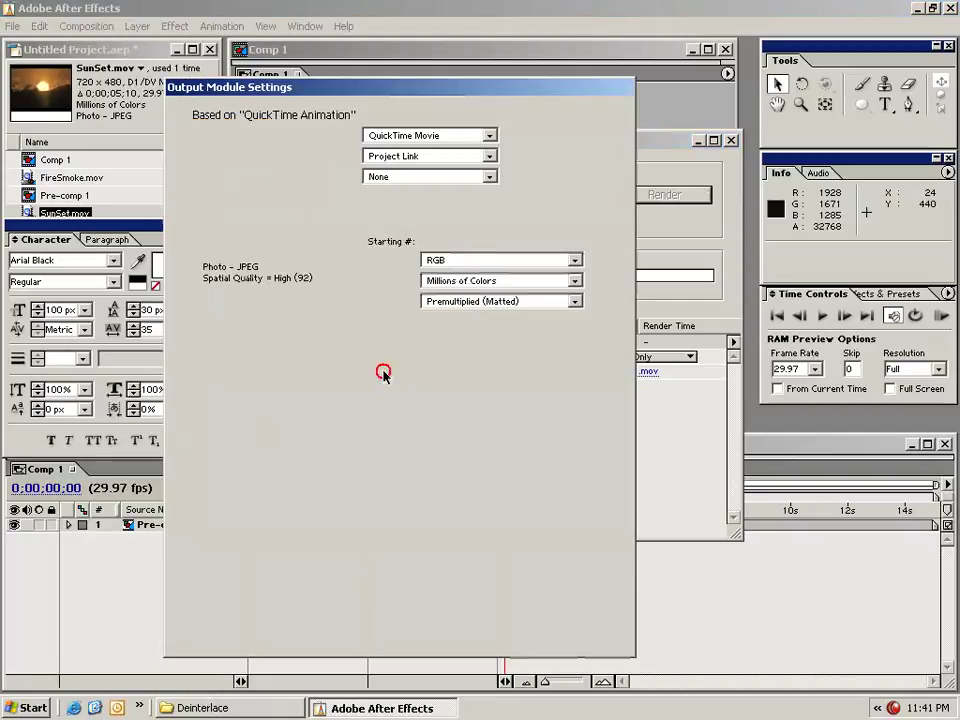
{"action": "left_click", "coordinate": [491, 135]}
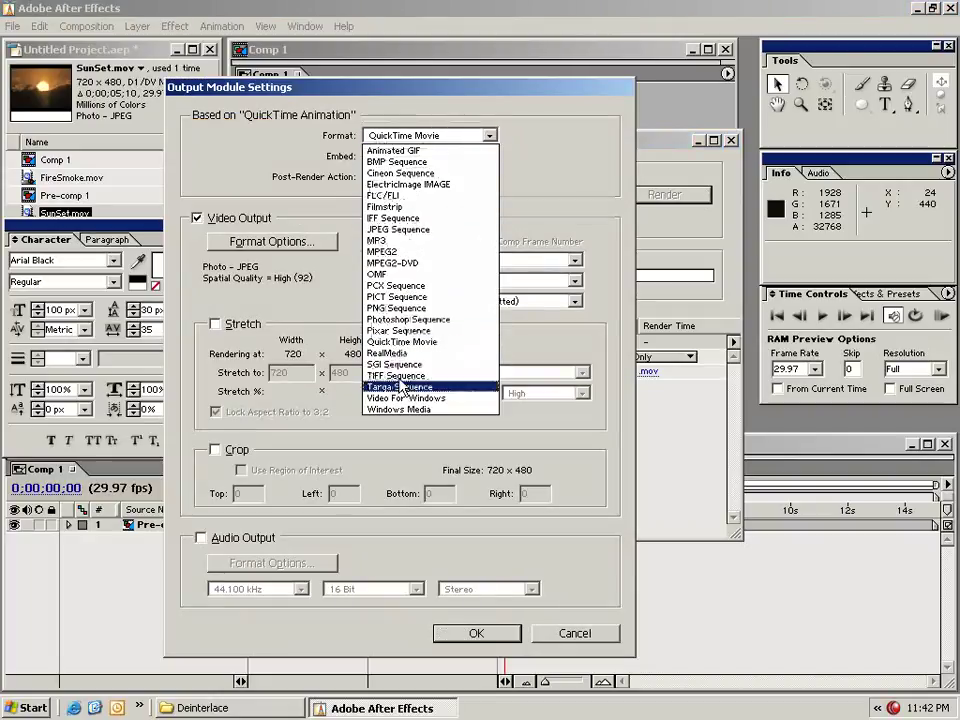
{"action": "key", "text": "Escape"}
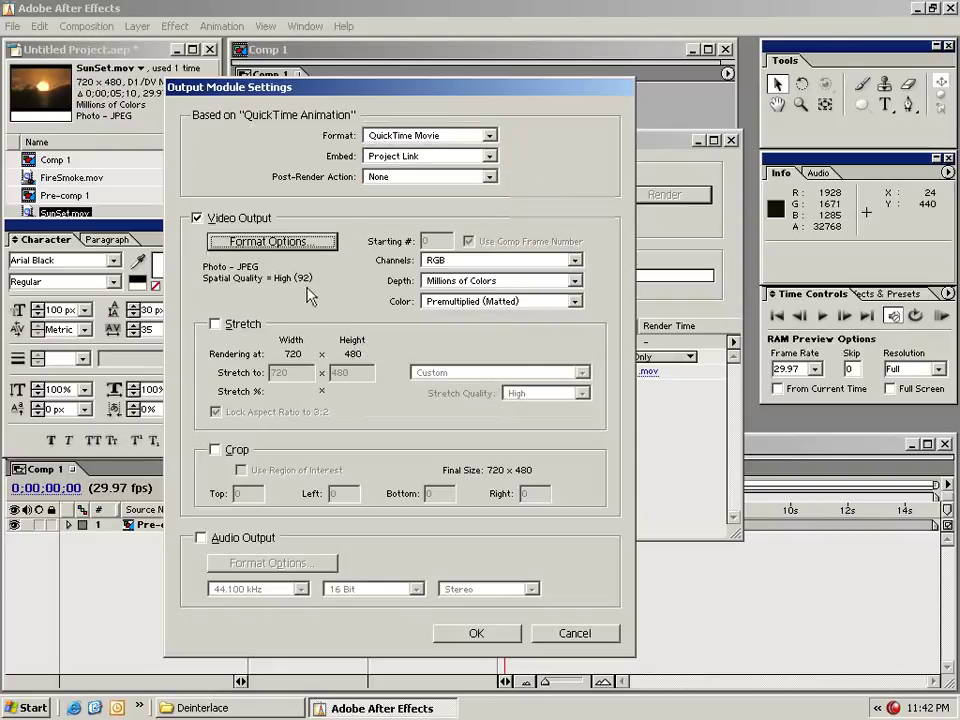
{"action": "left_click", "coordinate": [215, 324]}
{"action": "left_click", "coordinate": [215, 324]}
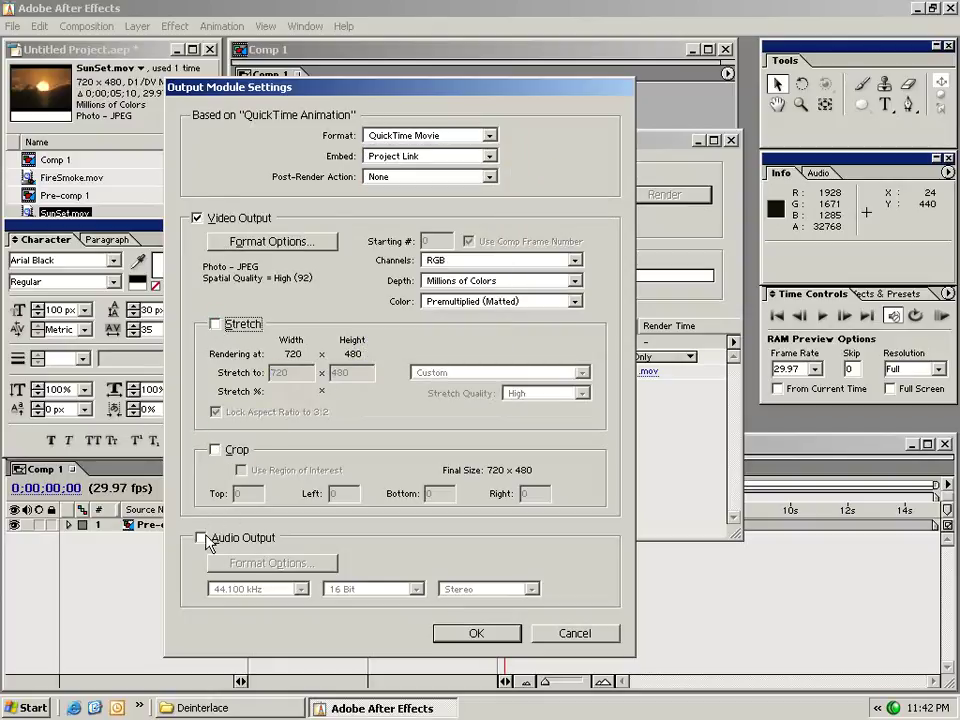
{"action": "left_click", "coordinate": [456, 634]}
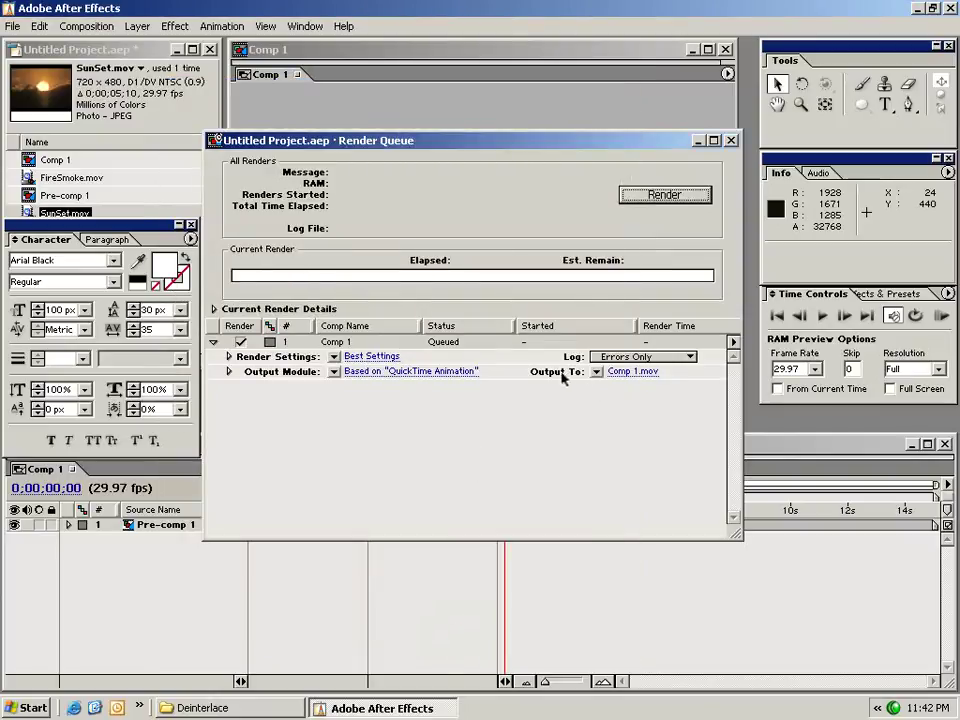
Step: Set the output movie to Comp 1.mov in the smoke folder and start the render
{"action": "left_click", "coordinate": [627, 372]}
{"action": "left_click", "coordinate": [378, 190]}
{"action": "left_click", "coordinate": [380, 192]}
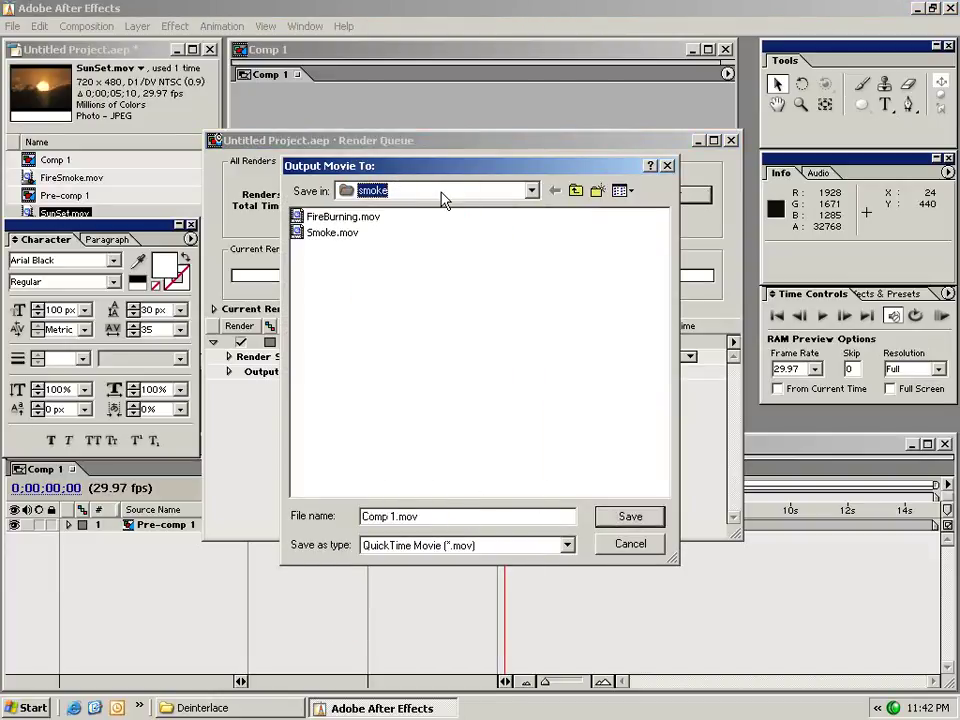
{"action": "left_click", "coordinate": [627, 516]}
{"action": "left_click", "coordinate": [652, 195]}
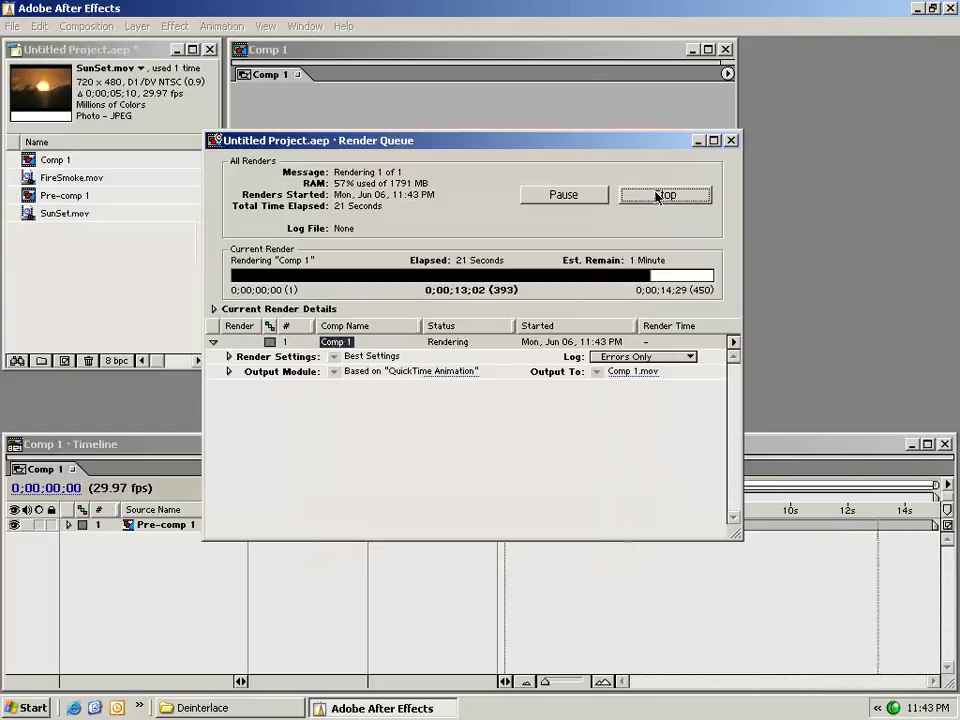